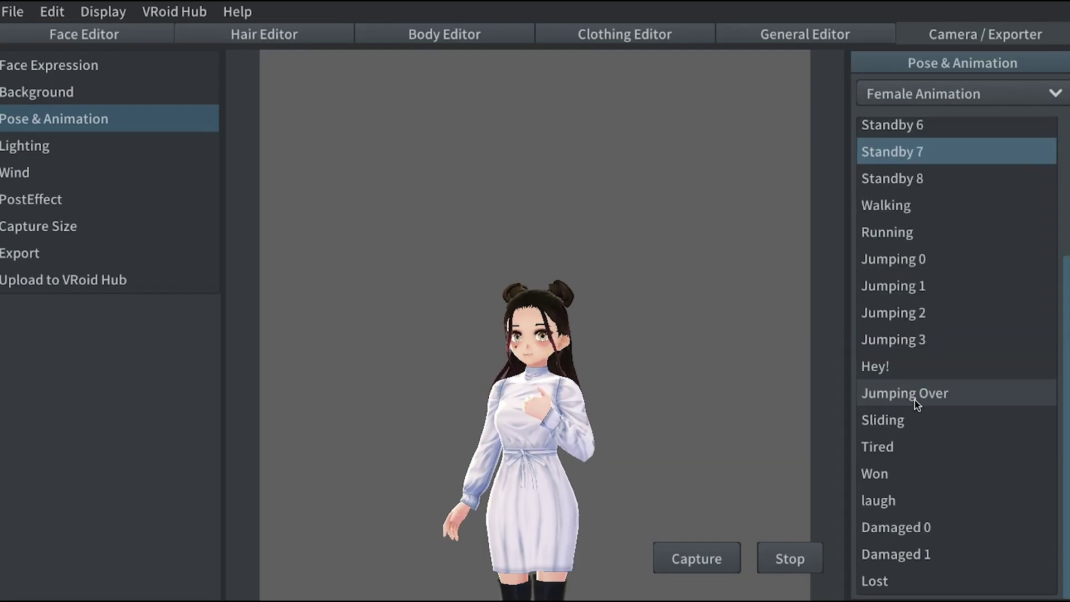
Preview the Won, Jumping 2, Walking and Running animations, then show the Background settings.
{"action": "left_click", "coordinate": [907, 479]}
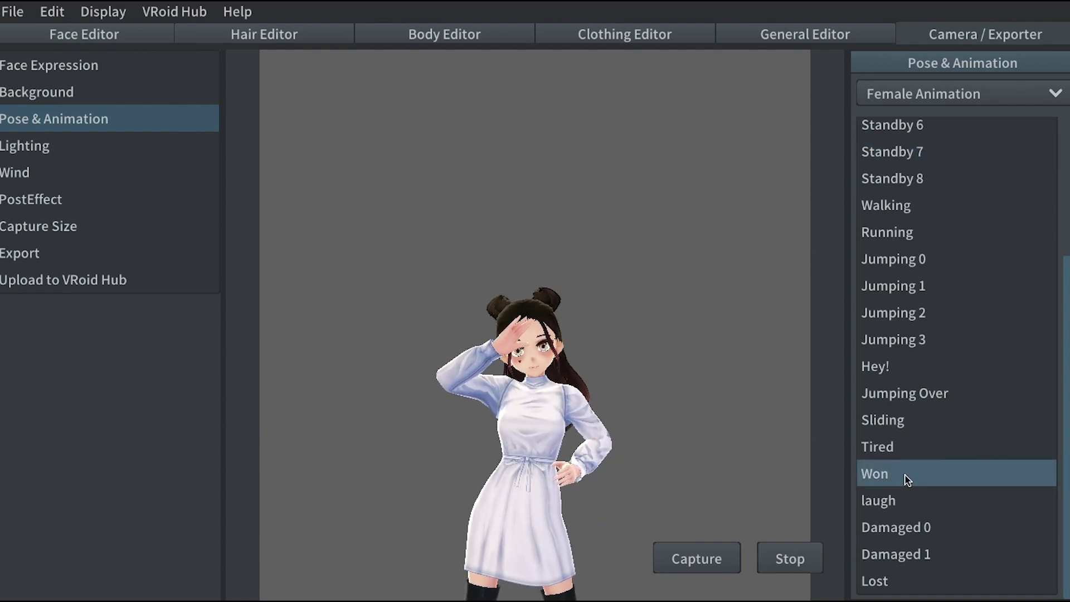
{"action": "left_click", "coordinate": [911, 304]}
{"action": "scroll", "coordinate": [912, 301], "scroll_direction": "up", "scroll_amount": 2}
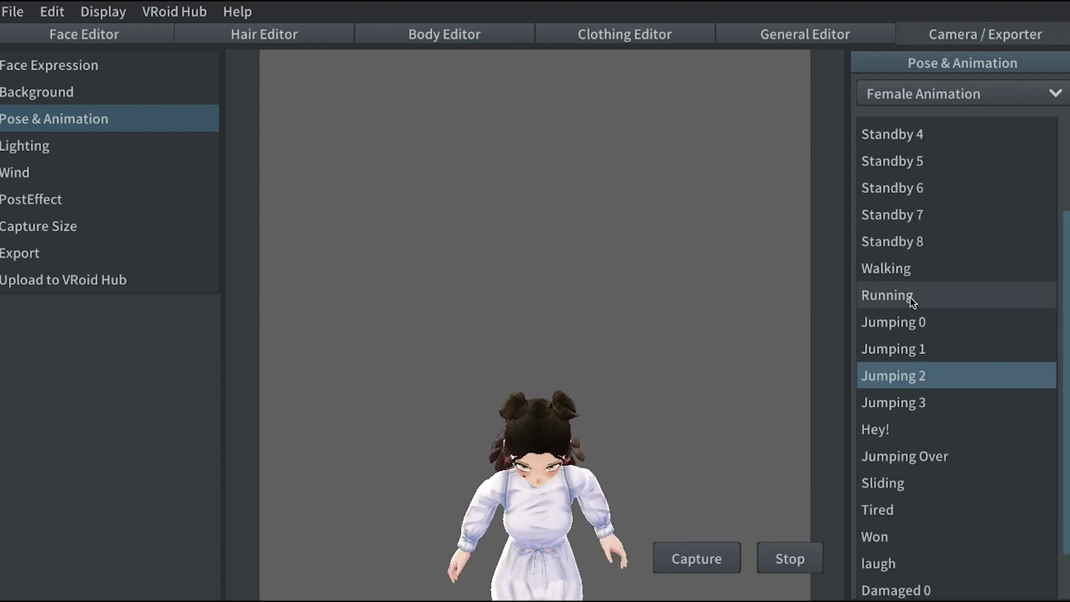
{"action": "left_click", "coordinate": [920, 268]}
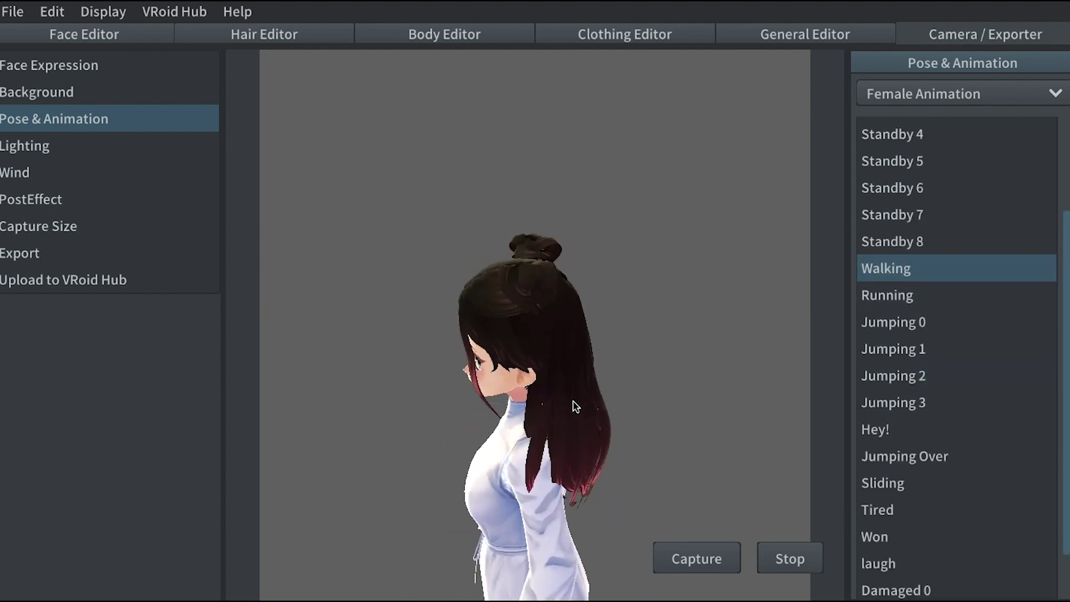
{"action": "left_click", "coordinate": [915, 295]}
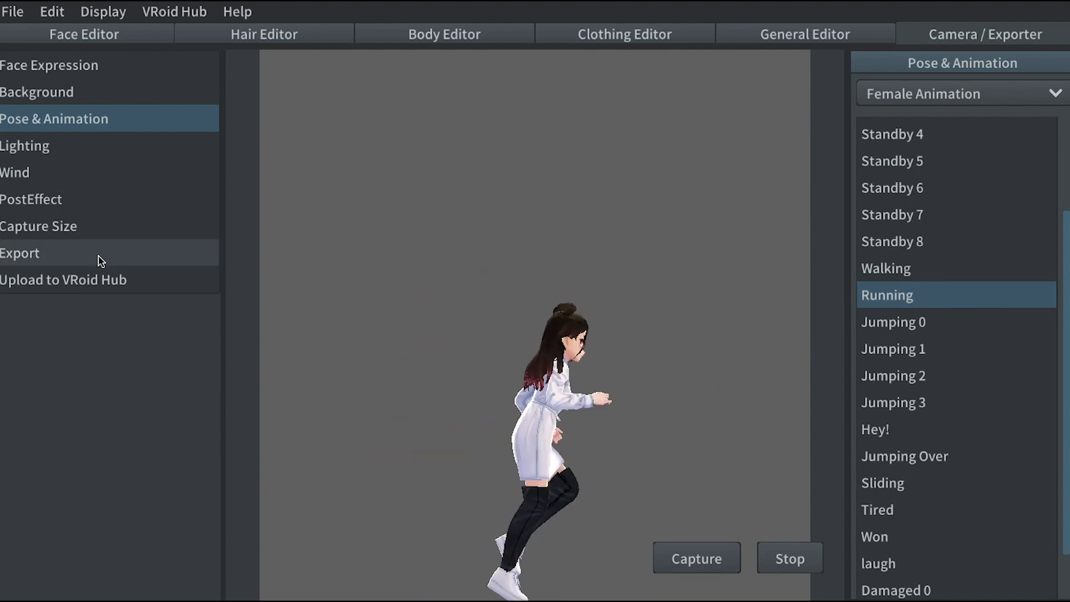
{"action": "left_click", "coordinate": [106, 99]}
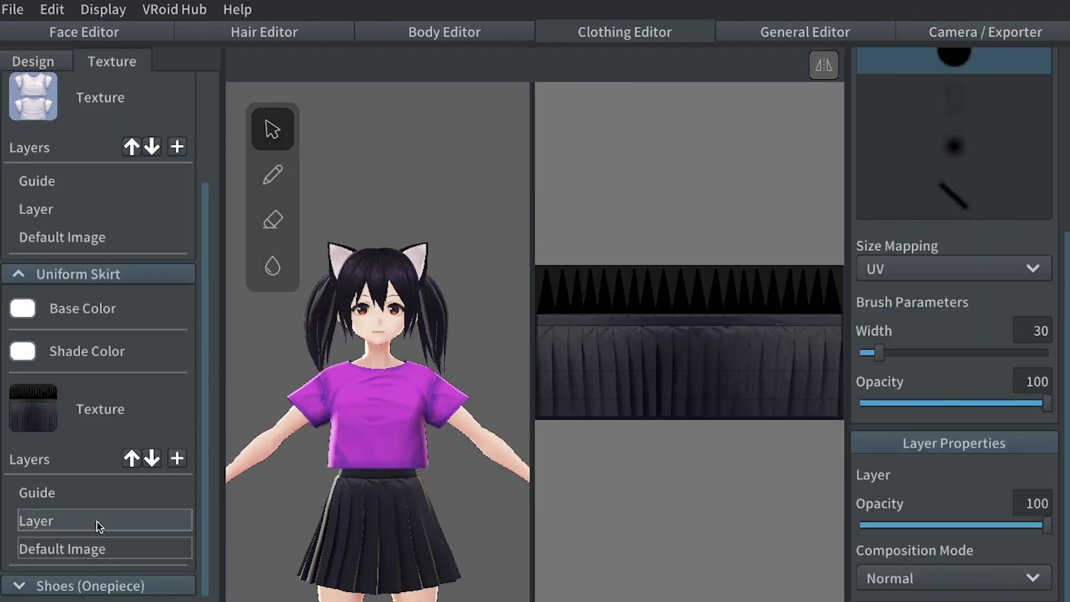
Select a clothing layer, spin the avatar to view it, then select the skirt's paint layer.
{"action": "left_click", "coordinate": [92, 521]}
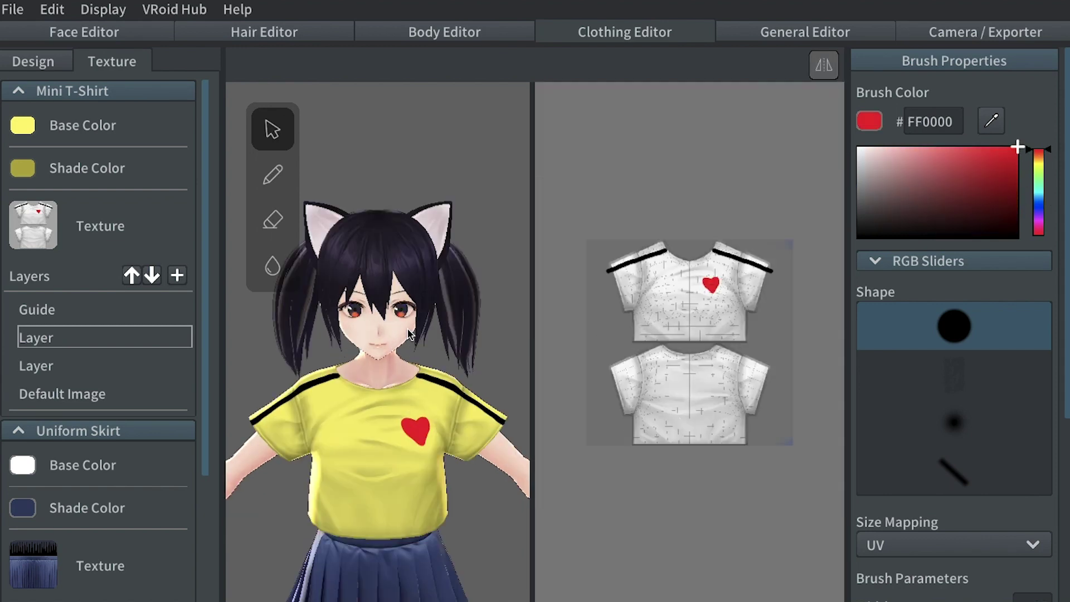
{"action": "scroll", "coordinate": [410, 334], "scroll_direction": "down", "scroll_amount": 2}
{"action": "left_click_drag", "start_coordinate": [397, 328], "coordinate": [422, 503]}
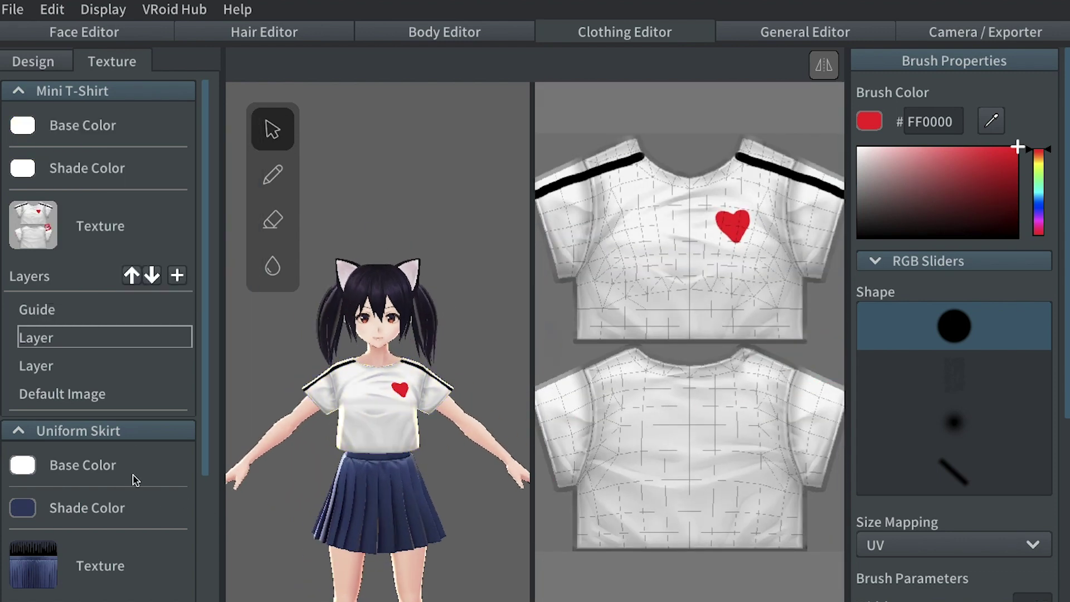
{"action": "scroll", "coordinate": [112, 501], "scroll_direction": "down", "scroll_amount": 3}
{"action": "left_click", "coordinate": [112, 520]}
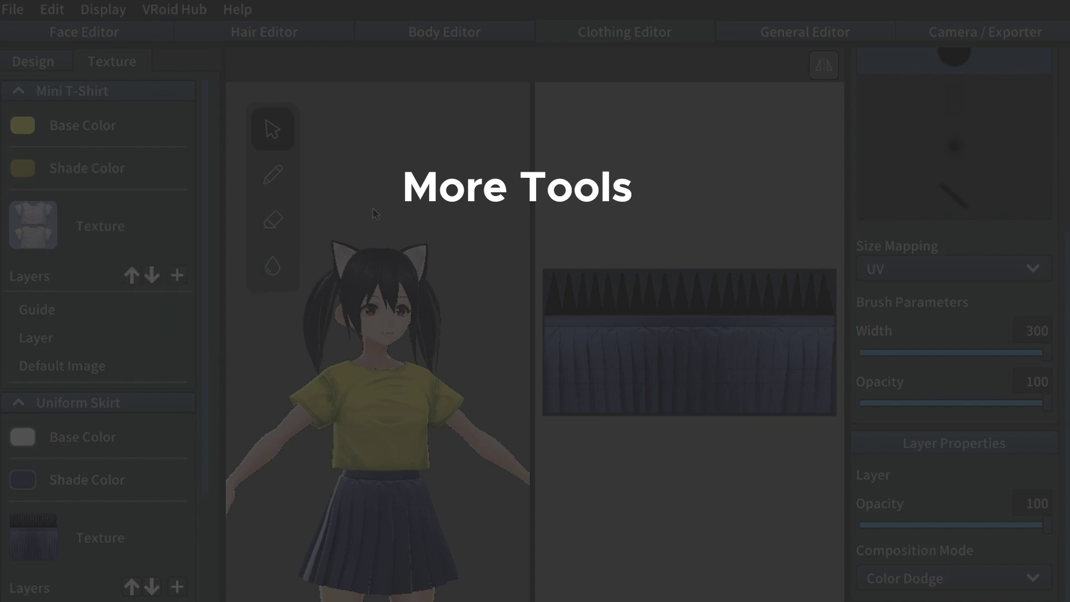
Select the T-shirt layer, set the brush to black 000000, and undo a test heart.
{"action": "left_click", "coordinate": [103, 366]}
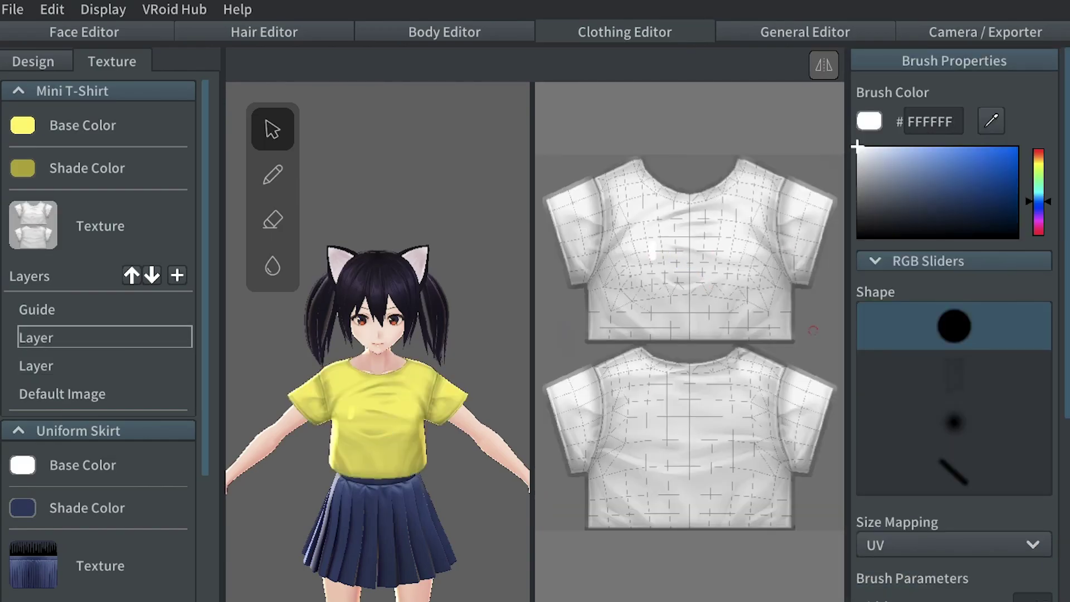
{"action": "mouse_move", "coordinate": [858, 147]}
{"action": "left_mouse_down"}
{"action": "mouse_move", "coordinate": [955, 203]}
{"action": "mouse_move", "coordinate": [858, 237]}
{"action": "left_mouse_up"}
{"action": "mouse_move", "coordinate": [667, 242]}
{"action": "left_mouse_down"}
{"action": "mouse_move", "coordinate": [691, 258]}
{"action": "mouse_move", "coordinate": [628, 254]}
{"action": "mouse_move", "coordinate": [676, 259]}
{"action": "mouse_move", "coordinate": [717, 242]}
{"action": "left_mouse_up"}
{"action": "key", "text": "ctrl+z"}
{"action": "key", "text": "ctrl+z"}
{"action": "key", "text": "ctrl+z"}
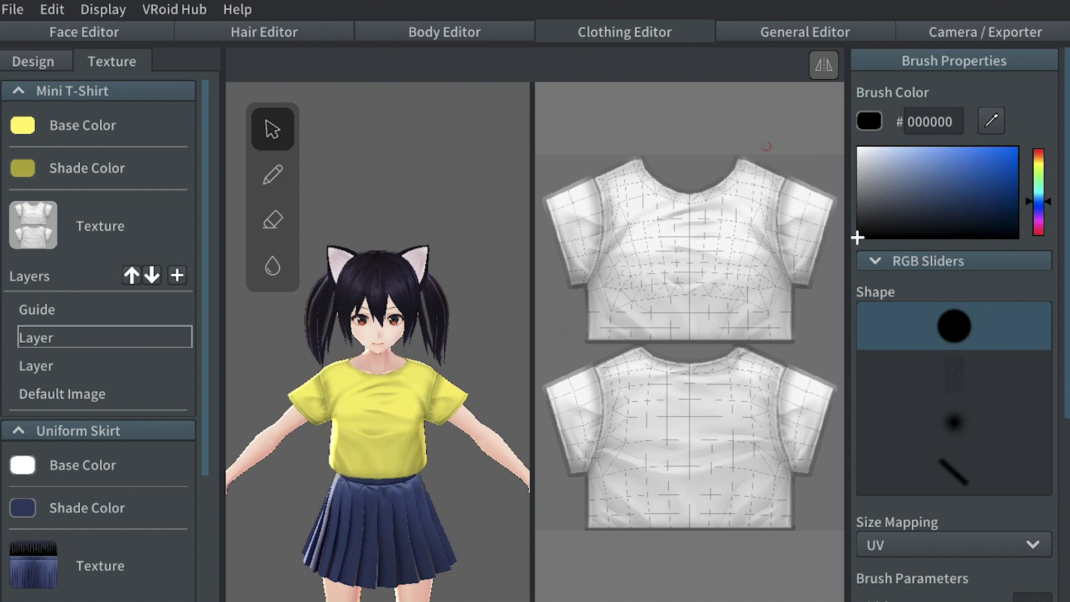
Paint mirrored black stripes across both shoulders, undoing stray chest strokes and lettering.
{"action": "left_click", "coordinate": [824, 64]}
{"action": "left_click_drag", "start_coordinate": [646, 176], "coordinate": [539, 213]}
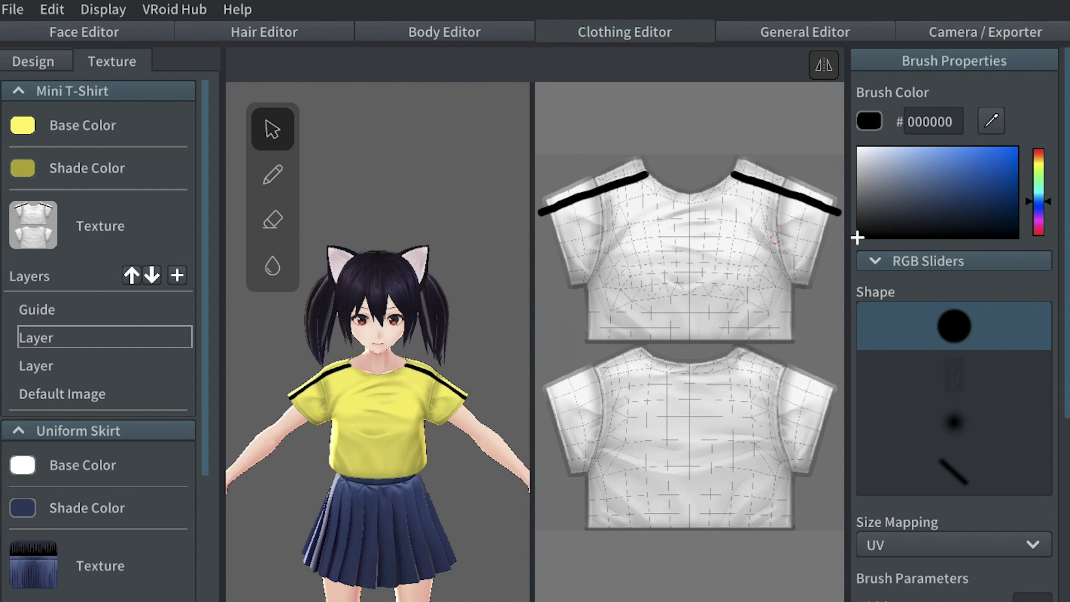
{"action": "left_click_drag", "start_coordinate": [718, 249], "coordinate": [724, 281]}
{"action": "key", "text": "ctrl+z"}
{"action": "left_click", "coordinate": [824, 64]}
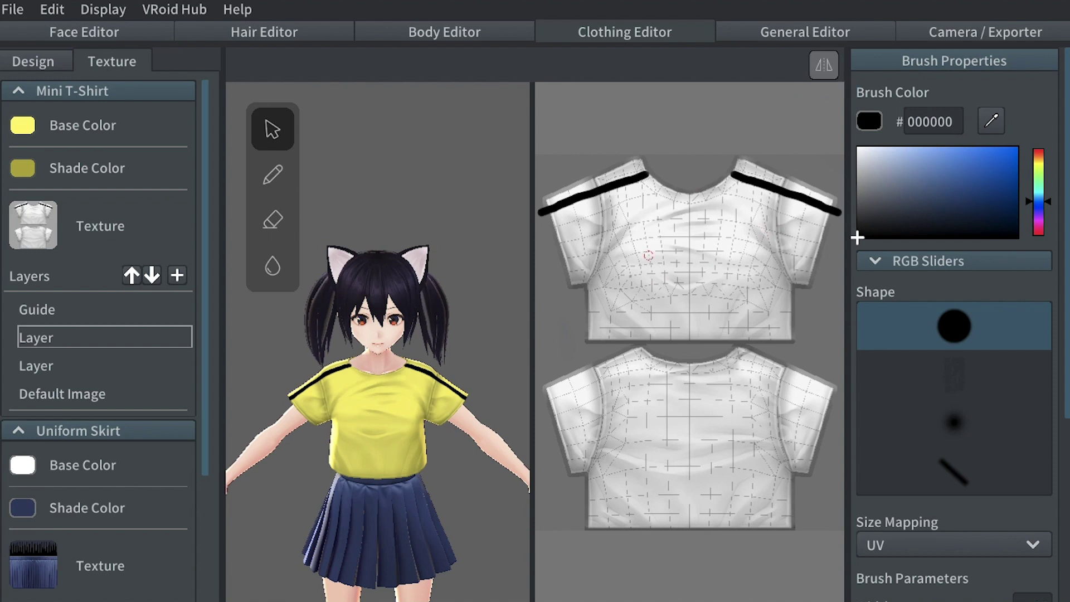
{"action": "mouse_move", "coordinate": [646, 274]}
{"action": "left_mouse_down"}
{"action": "mouse_move", "coordinate": [652, 303]}
{"action": "mouse_move", "coordinate": [654, 287]}
{"action": "left_mouse_up"}
{"action": "left_click_drag", "start_coordinate": [691, 255], "coordinate": [712, 292]}
{"action": "key", "text": "ctrl+z"}
{"action": "key", "text": "ctrl+z"}
{"action": "key", "text": "ctrl+z"}
{"action": "key", "text": "ctrl+z"}
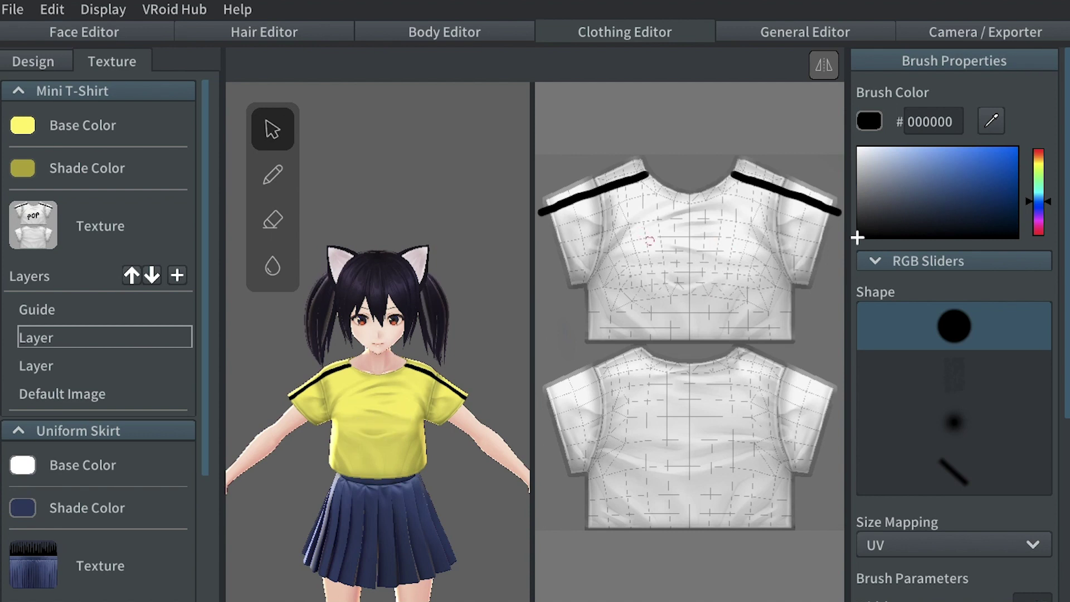
Switch the brush to red FF0000 and paint a heart on the chest.
{"action": "mouse_move", "coordinate": [1038, 159]}
{"action": "left_mouse_down"}
{"action": "mouse_move", "coordinate": [1038, 149]}
{"action": "mouse_move", "coordinate": [1018, 147]}
{"action": "left_mouse_up"}
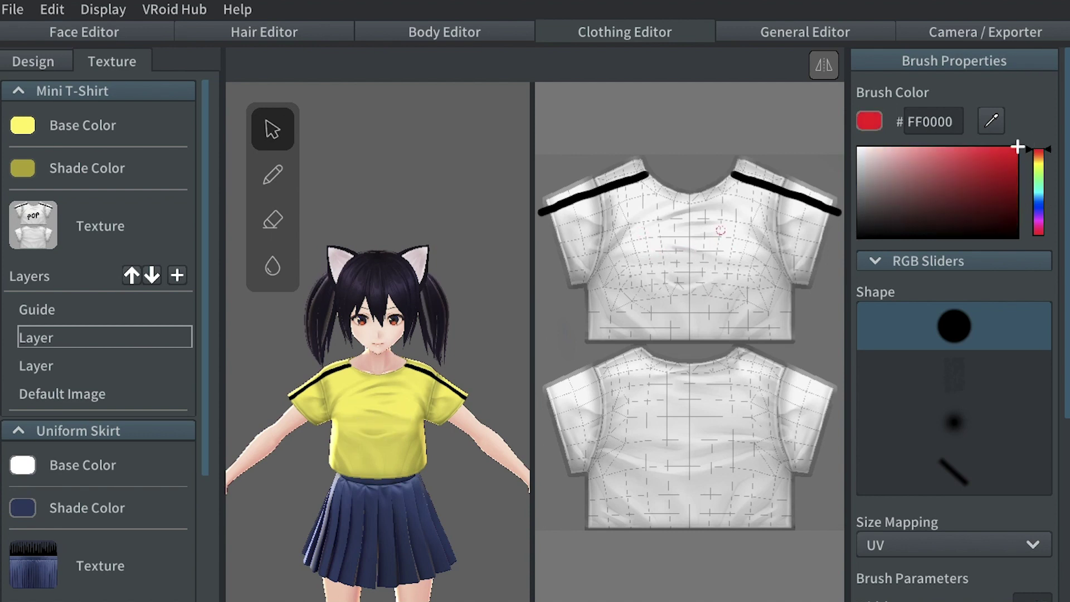
{"action": "left_click_drag", "start_coordinate": [723, 227], "coordinate": [729, 244]}
{"action": "scroll", "coordinate": [674, 299], "scroll_direction": "up", "scroll_amount": 3}
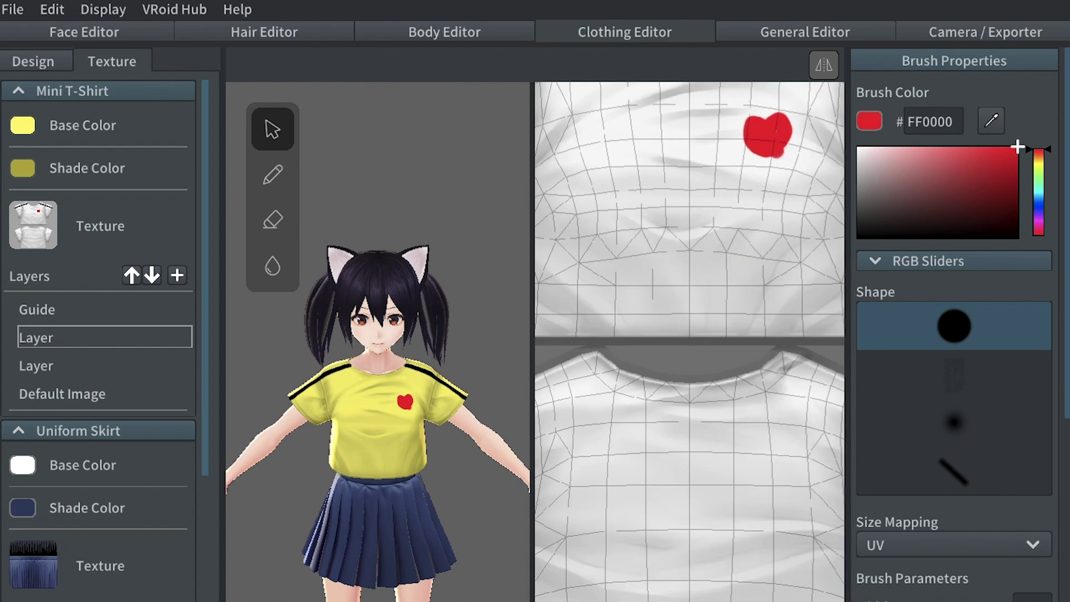
{"action": "left_click_drag", "start_coordinate": [789, 117], "coordinate": [774, 167]}
{"action": "left_click_drag", "start_coordinate": [740, 117], "coordinate": [759, 166]}
{"action": "scroll", "coordinate": [672, 206], "scroll_direction": "down", "scroll_amount": 3}
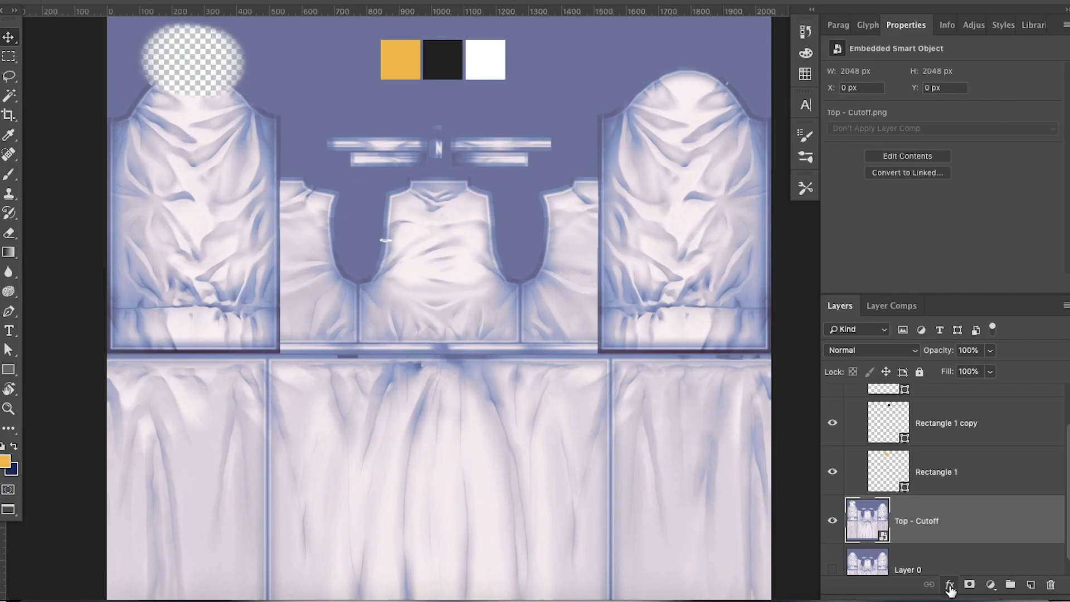
Export the Onepiece (Pencil Skirt) Default Image from its right-click menu.
{"action": "left_click", "coordinate": [950, 585]}
Give Top - Cutoff a Color Overlay using the colour sampled from the black swatch.
{"action": "left_click", "coordinate": [951, 506]}
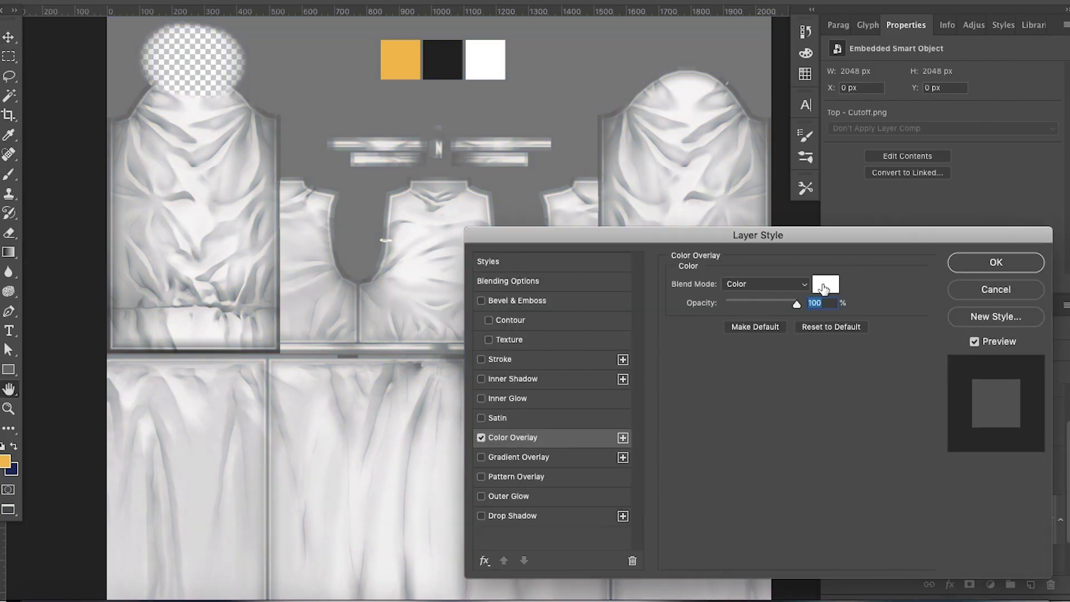
{"action": "left_click", "coordinate": [826, 285]}
{"action": "left_click", "coordinate": [435, 57]}
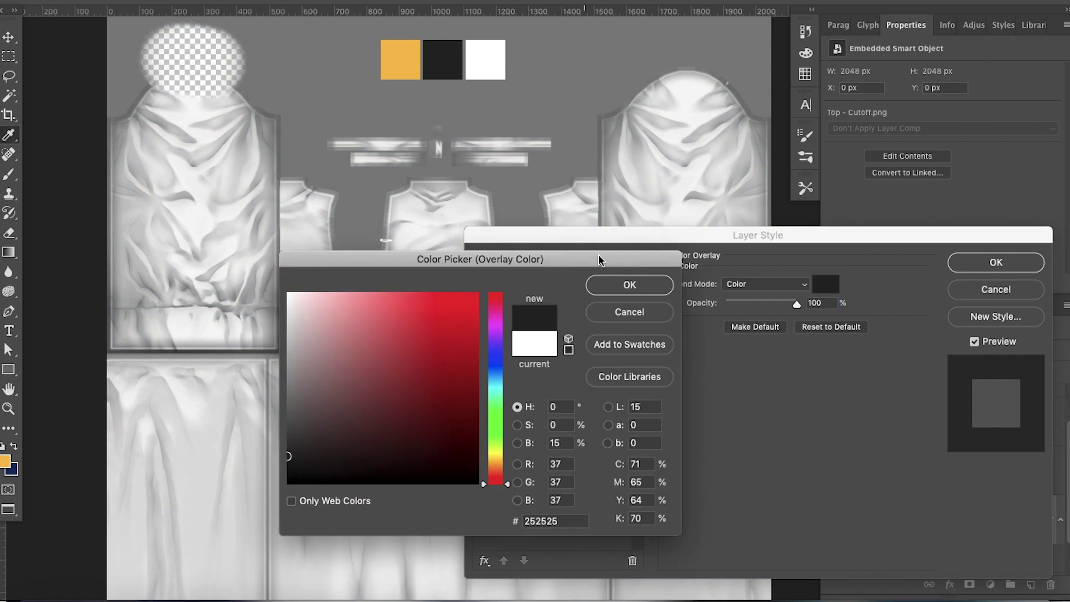
{"action": "left_click", "coordinate": [636, 288]}
{"action": "left_click", "coordinate": [998, 265]}
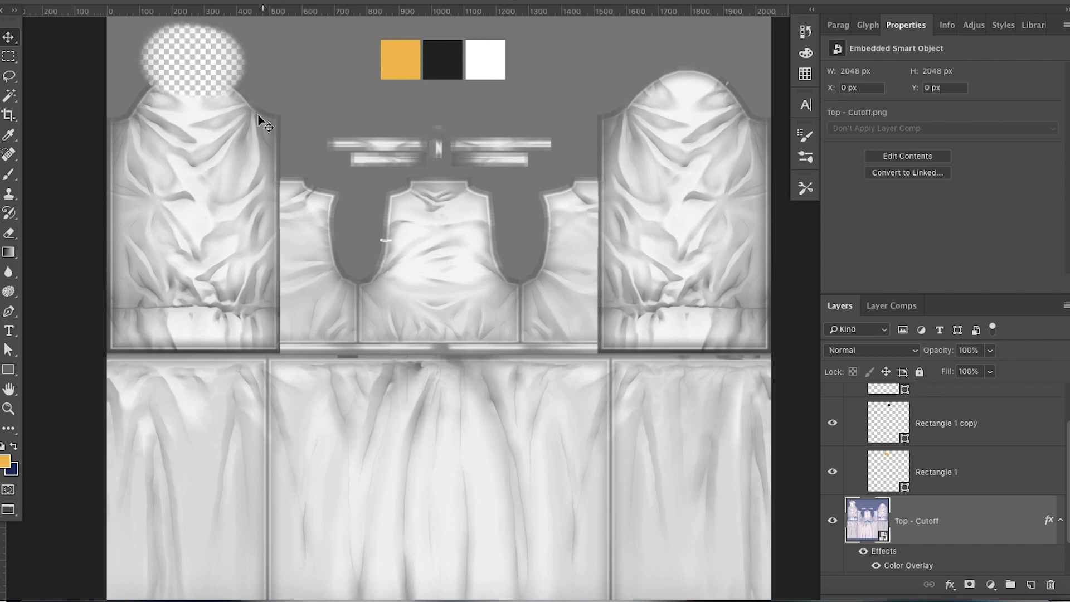
{"action": "scroll", "coordinate": [250, 114], "scroll_direction": "up", "scroll_amount": 2}
{"action": "scroll", "coordinate": [260, 117], "scroll_direction": "up", "scroll_amount": 1}
{"action": "scroll", "coordinate": [269, 120], "scroll_direction": "up", "scroll_amount": 1}
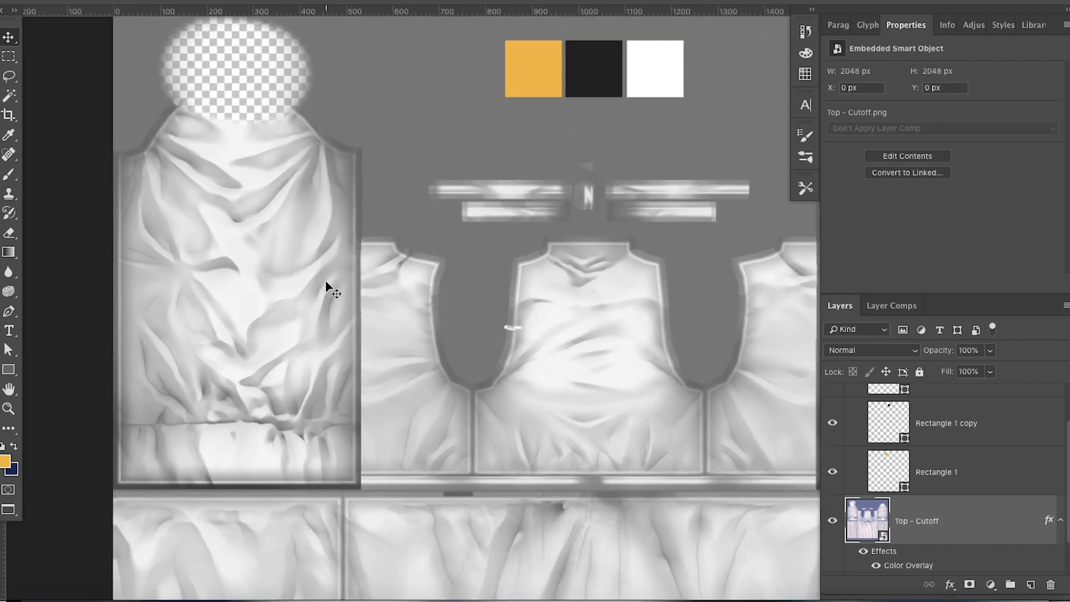
{"action": "scroll", "coordinate": [246, 137], "scroll_direction": "up", "scroll_amount": 1}
{"action": "scroll", "coordinate": [246, 136], "scroll_direction": "right", "scroll_amount": 1}
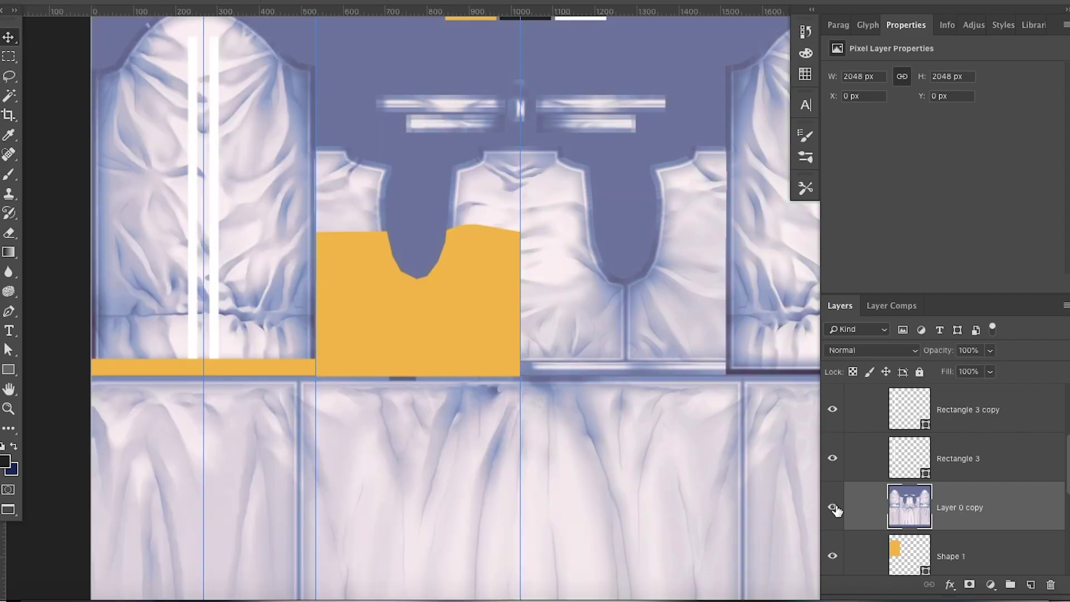
{"action": "scroll", "coordinate": [846, 535], "scroll_direction": "down", "scroll_amount": 1}
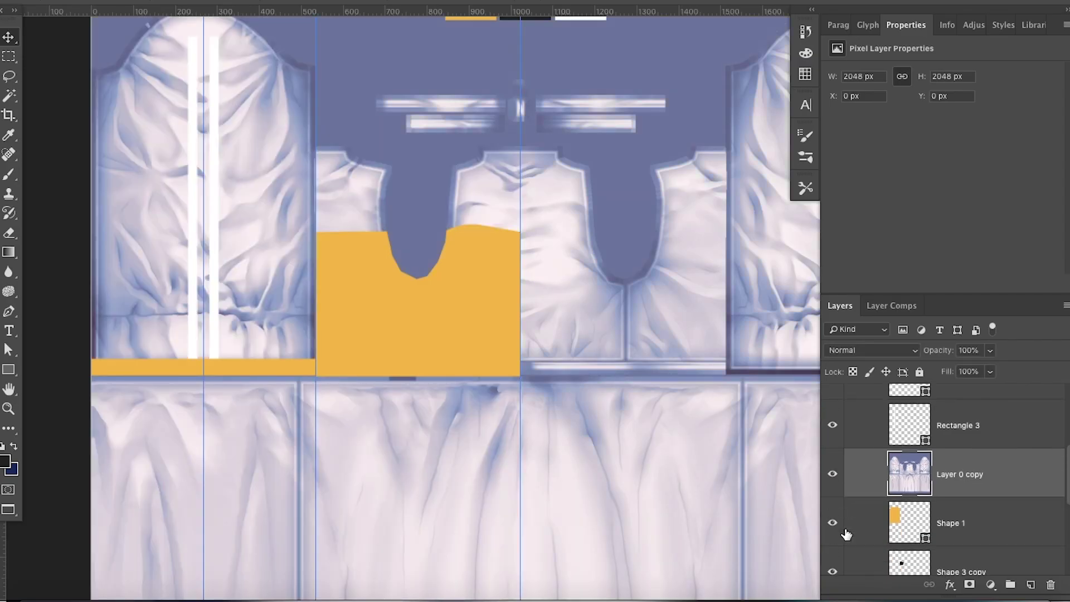
Clip Layer 0 copy to the layer below and add a Color Overlay to it.
{"action": "right_click", "coordinate": [994, 483]}
{"action": "left_click", "coordinate": [853, 232]}
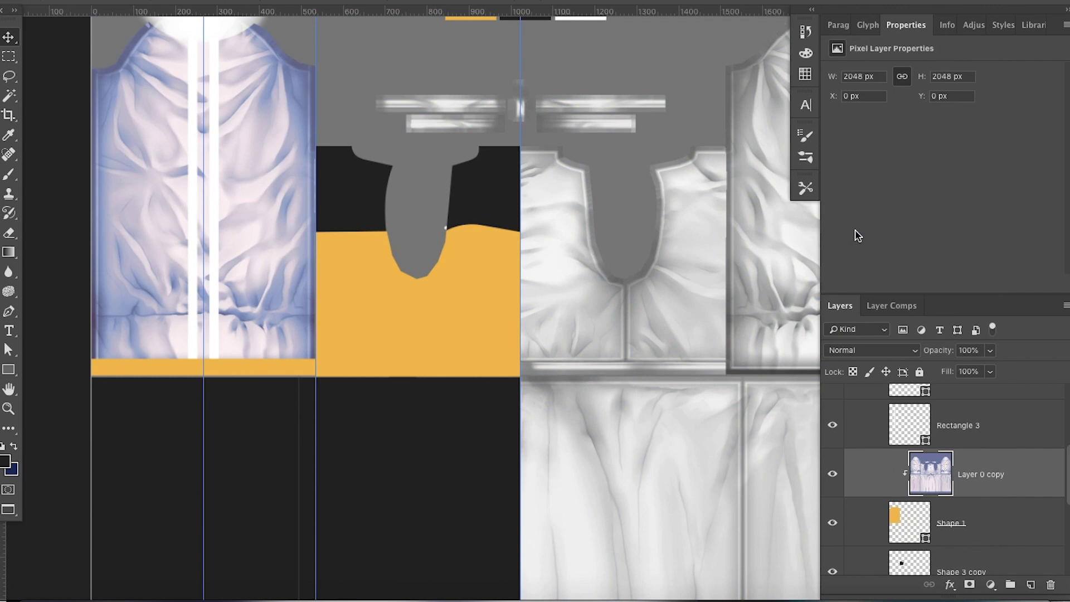
{"action": "scroll", "coordinate": [446, 255], "scroll_direction": "up", "scroll_amount": 2}
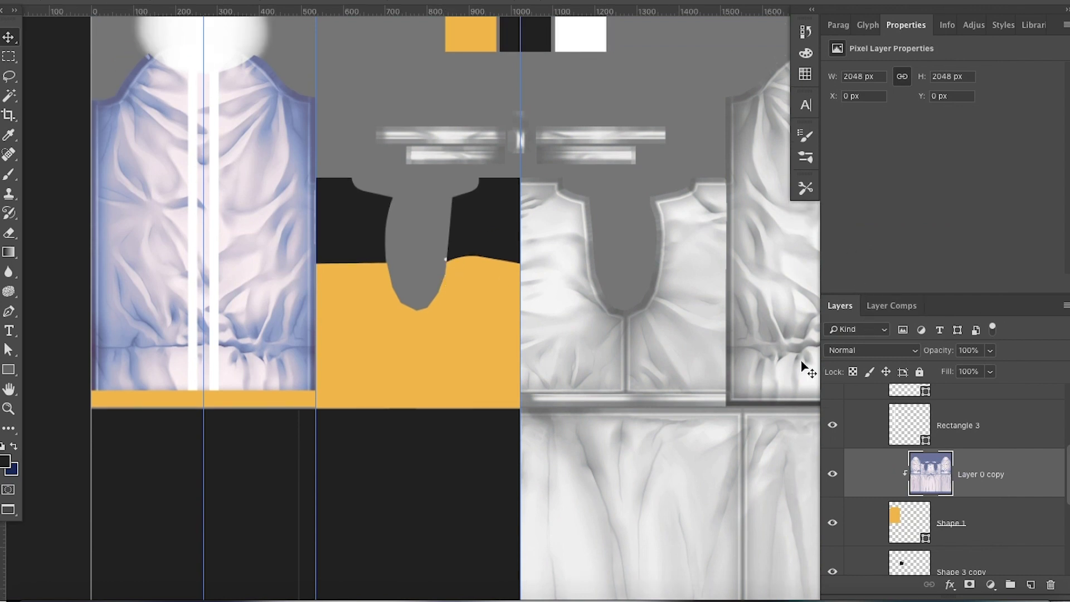
{"action": "left_click", "coordinate": [894, 351]}
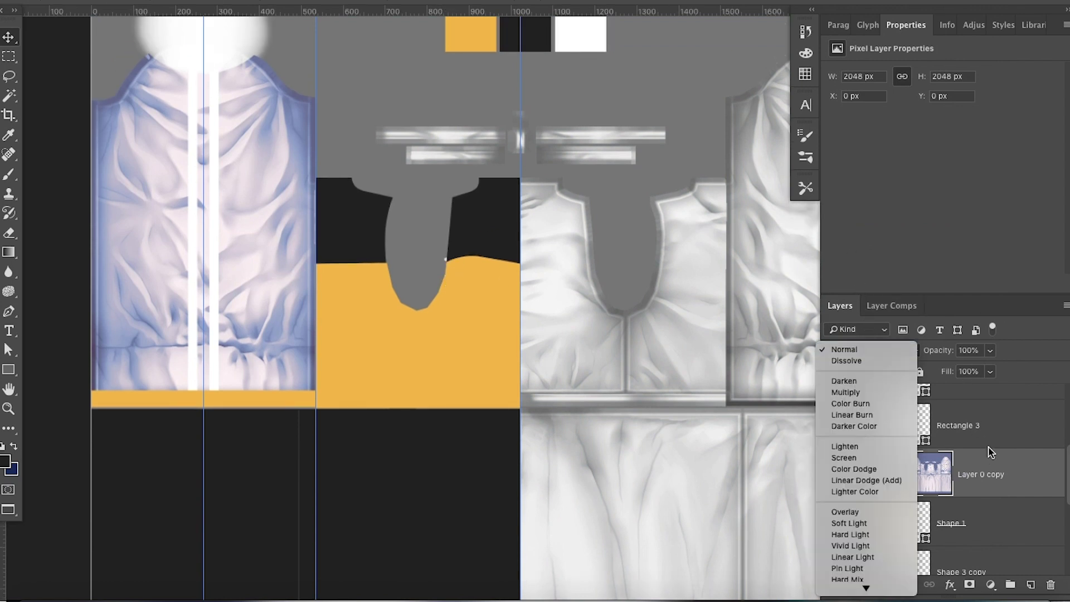
{"action": "key", "text": "Escape"}
{"action": "left_click", "coordinate": [951, 586]}
{"action": "left_click", "coordinate": [992, 505]}
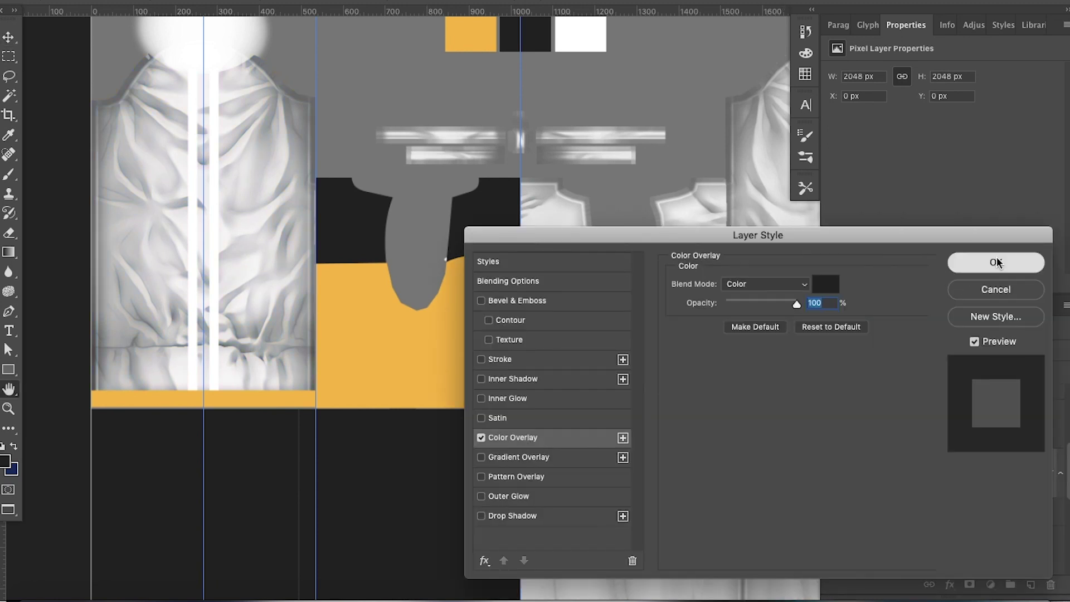
{"action": "left_click", "coordinate": [997, 262]}
Try Multiply and Darken blending, adjust opacity, and settle on Linear Burn.
{"action": "left_click", "coordinate": [889, 351]}
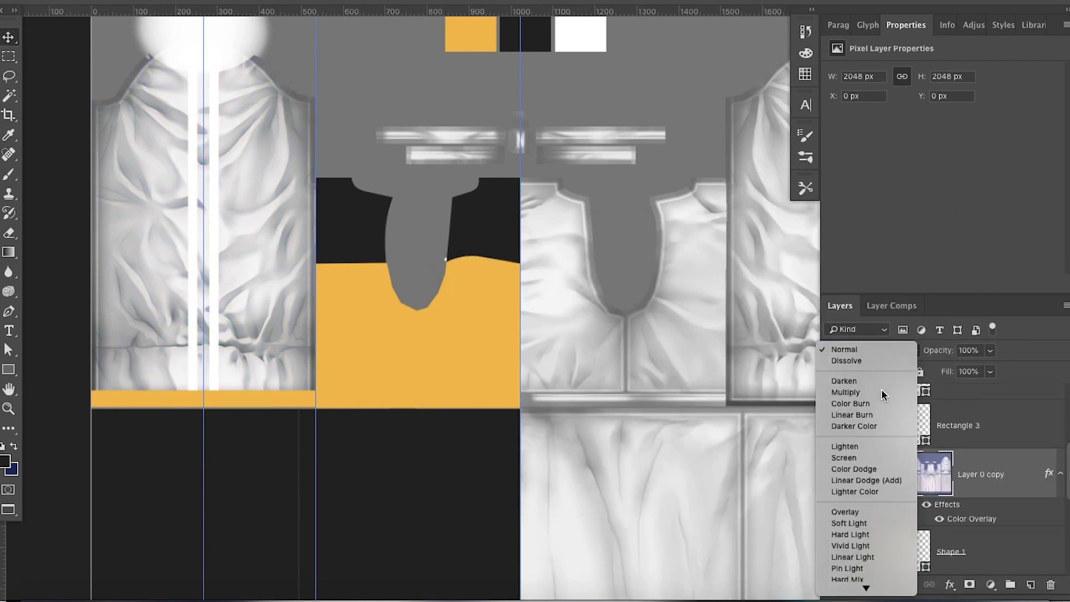
{"action": "left_click", "coordinate": [882, 391]}
{"action": "left_click", "coordinate": [883, 351]}
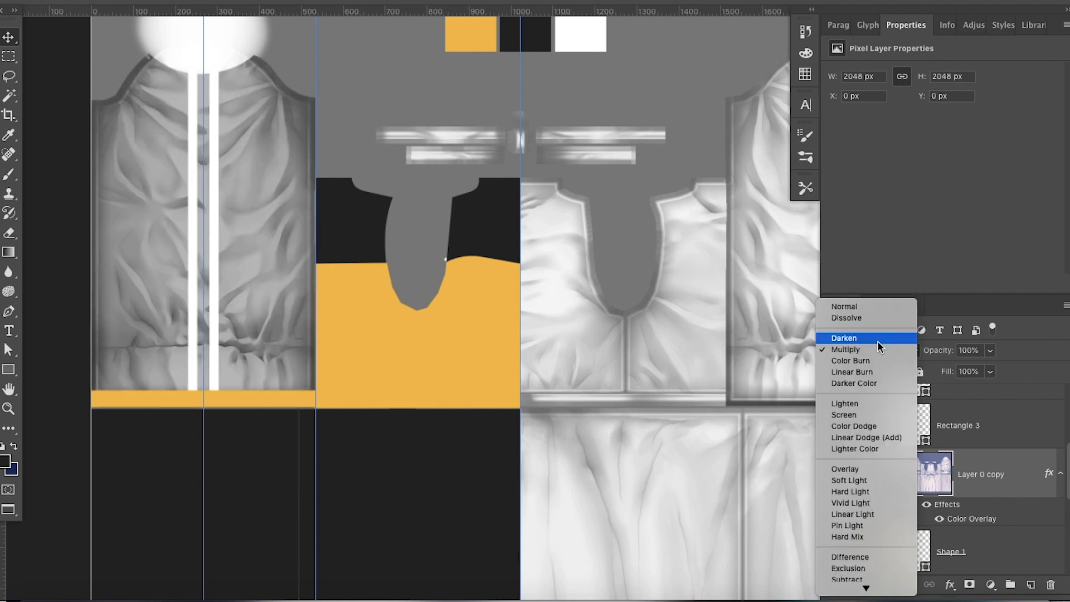
{"action": "left_click", "coordinate": [878, 341]}
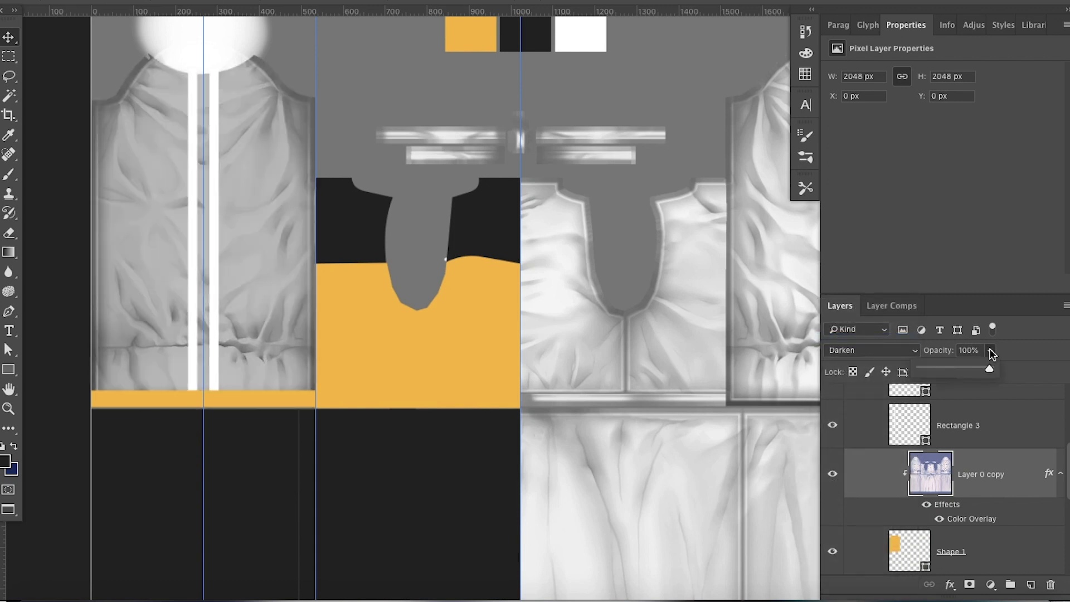
{"action": "left_click", "coordinate": [925, 368]}
{"action": "left_click_drag", "start_coordinate": [941, 372], "coordinate": [954, 374]}
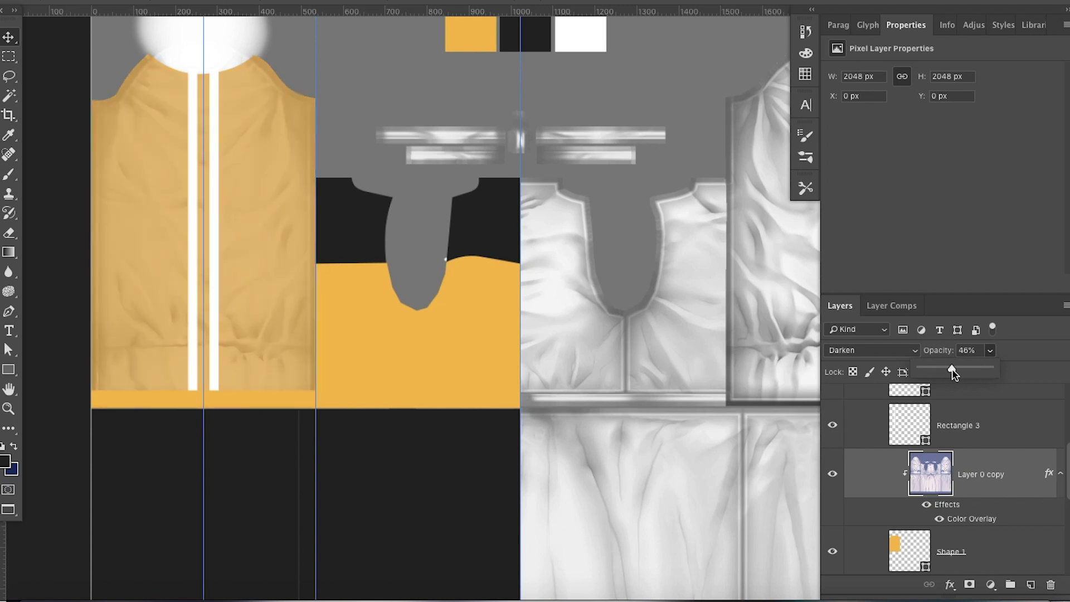
{"action": "left_click", "coordinate": [881, 330]}
{"action": "left_click", "coordinate": [910, 355]}
{"action": "left_click", "coordinate": [889, 385]}
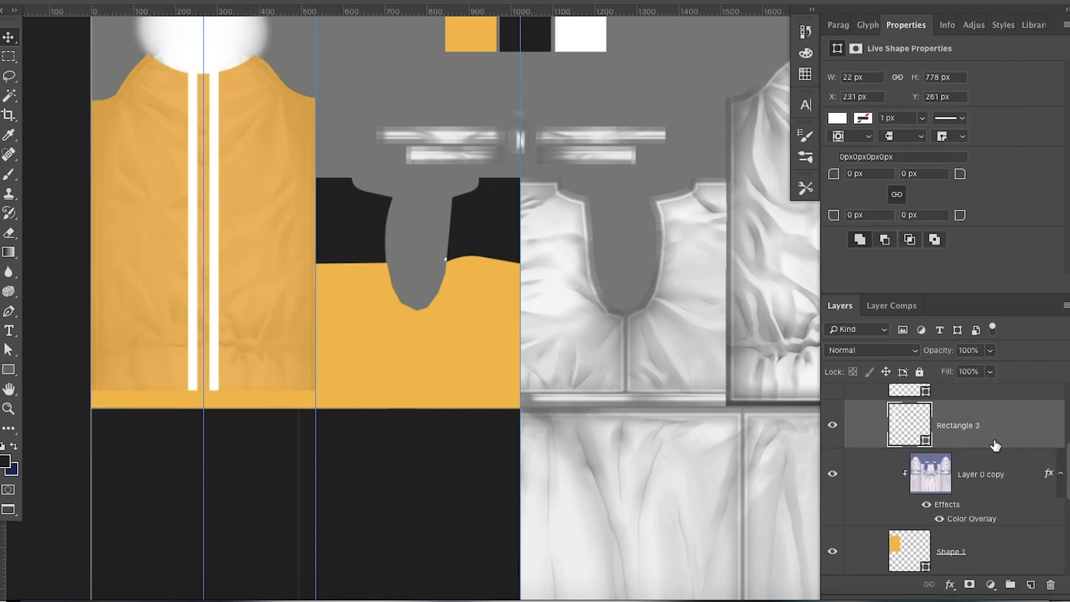
{"action": "left_click", "coordinate": [257, 403]}
{"action": "right_click", "coordinate": [258, 404]}
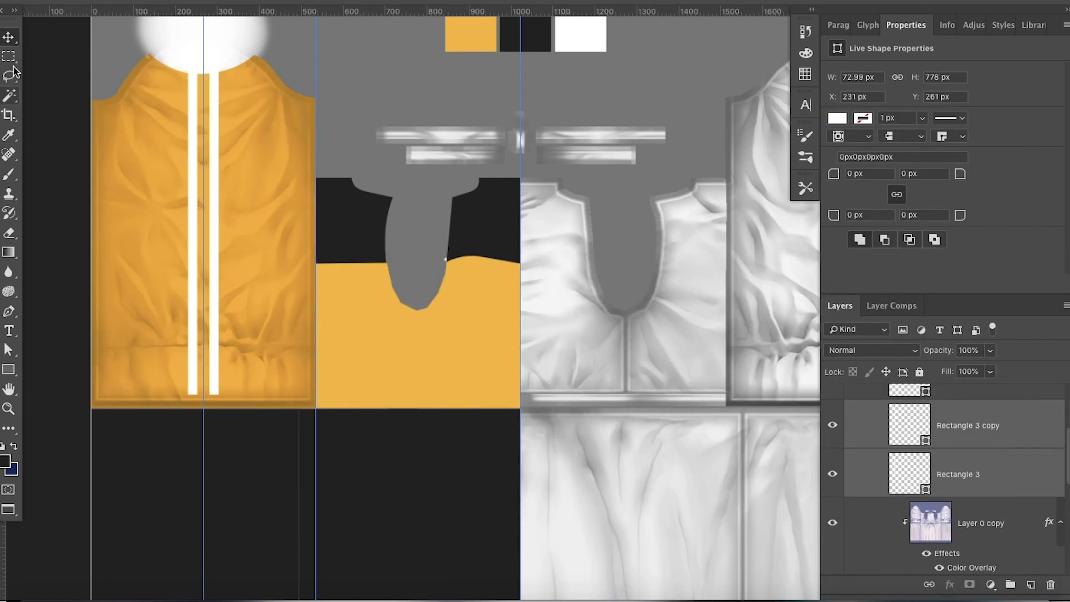
Add a Gradient Overlay to the stripe, setting a stop colour and scale.
{"action": "key", "text": "Escape"}
{"action": "scroll", "coordinate": [251, 376], "scroll_direction": "up", "scroll_amount": 2, "text": "alt"}
{"action": "left_click", "coordinate": [251, 518]}
{"action": "left_click", "coordinate": [950, 584]}
{"action": "left_click", "coordinate": [995, 517]}
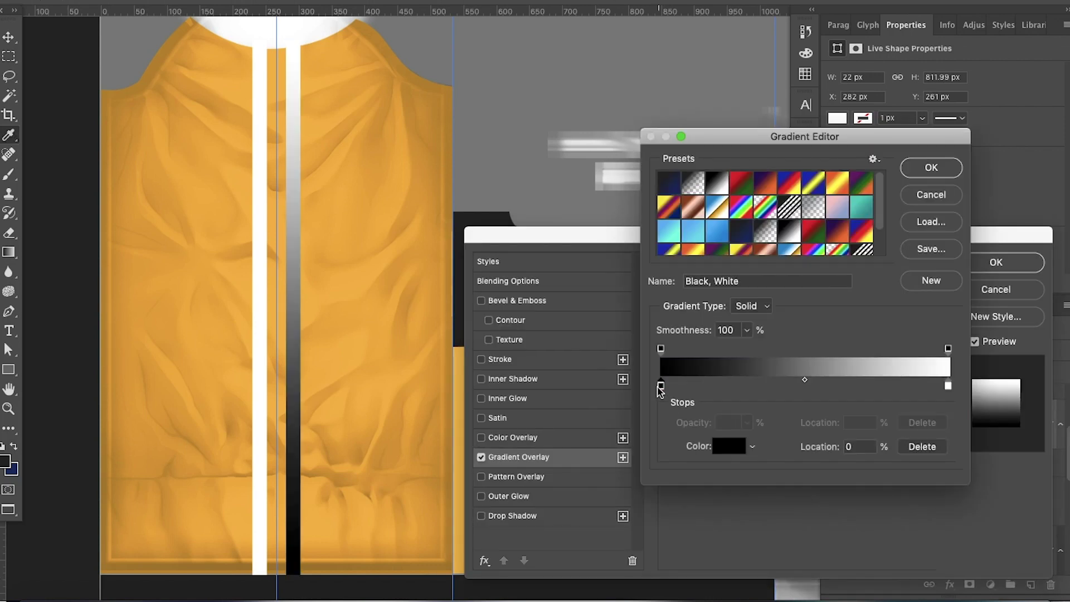
{"action": "double_click", "coordinate": [662, 382]}
{"action": "left_click", "coordinate": [628, 289]}
{"action": "left_click_drag", "start_coordinate": [778, 384], "coordinate": [748, 383]}
{"action": "key", "text": "Return"}
Enable Inner Shadow and Drop Shadow on the stripe and apply them.
{"action": "double_click", "coordinate": [920, 277]}
{"action": "left_click", "coordinate": [513, 379]}
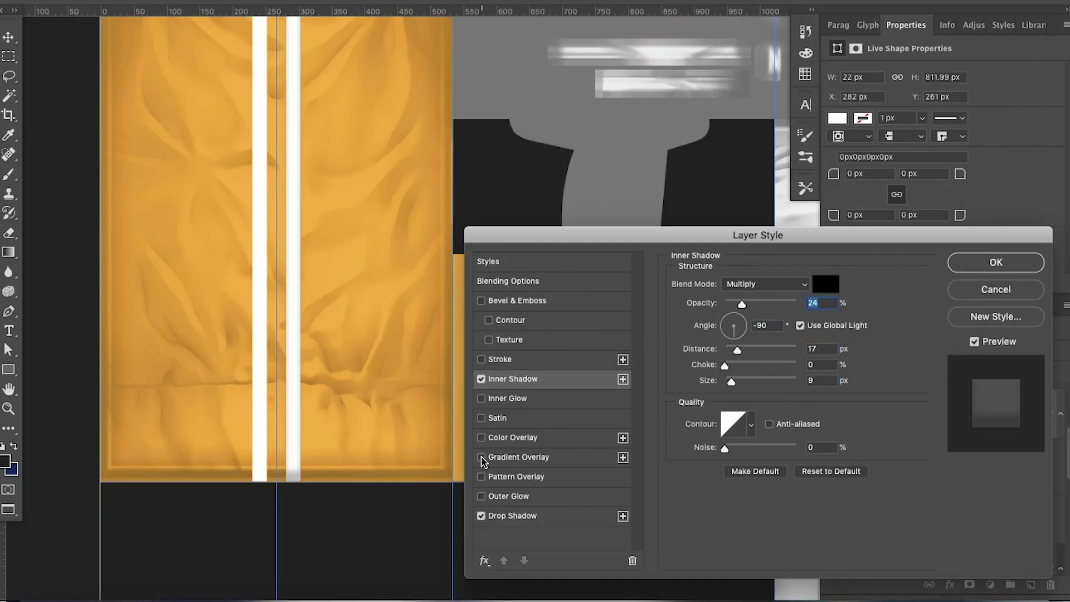
{"action": "scroll", "coordinate": [741, 400], "scroll_direction": "down", "scroll_amount": 2}
{"action": "key", "text": "Return"}
{"action": "scroll", "coordinate": [465, 311], "scroll_direction": "down", "scroll_amount": 1}
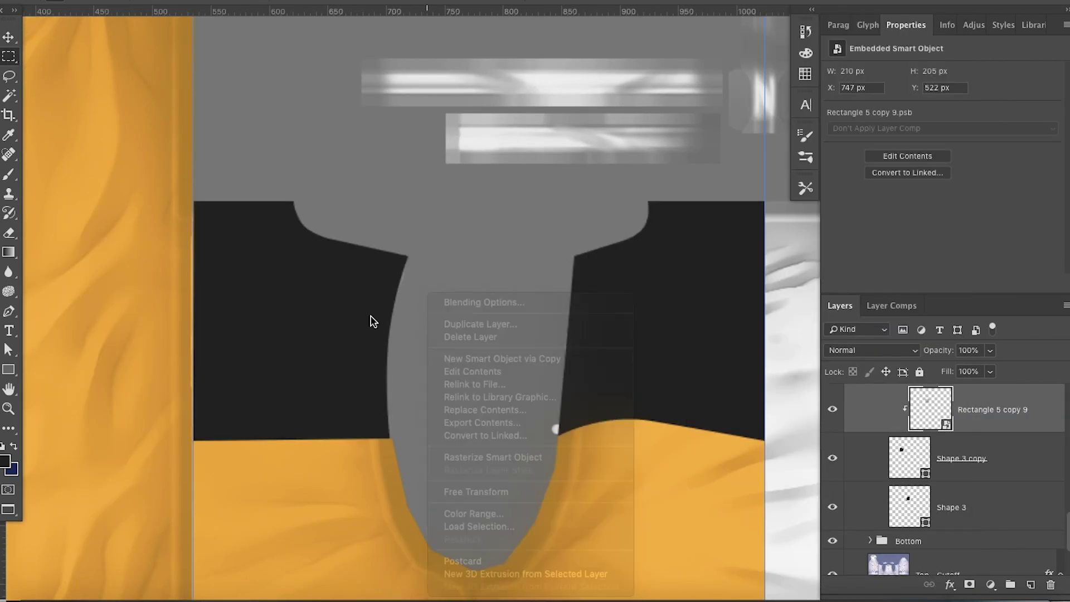
Clip the stripe texture to the left shoulder, duplicate it, and warp it to fit.
{"action": "left_click_drag", "start_coordinate": [433, 287], "coordinate": [251, 289]}
{"action": "right_click", "coordinate": [962, 411]}
{"action": "left_click", "coordinate": [837, 247]}
{"action": "key", "text": "ctrl+j"}
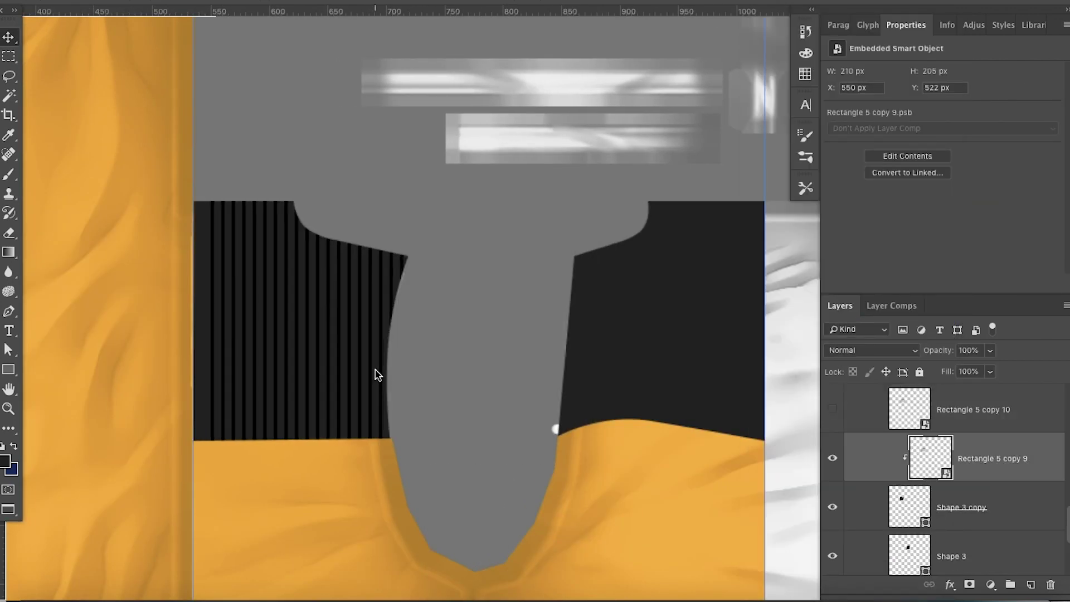
{"action": "key", "text": "ctrl+t"}
{"action": "right_click", "coordinate": [351, 321]}
{"action": "left_click", "coordinate": [393, 447]}
{"action": "mouse_move", "coordinate": [318, 221]}
{"action": "left_mouse_down"}
{"action": "mouse_move", "coordinate": [363, 270]}
{"action": "mouse_move", "coordinate": [322, 271]}
{"action": "mouse_move", "coordinate": [302, 215]}
{"action": "left_mouse_up"}
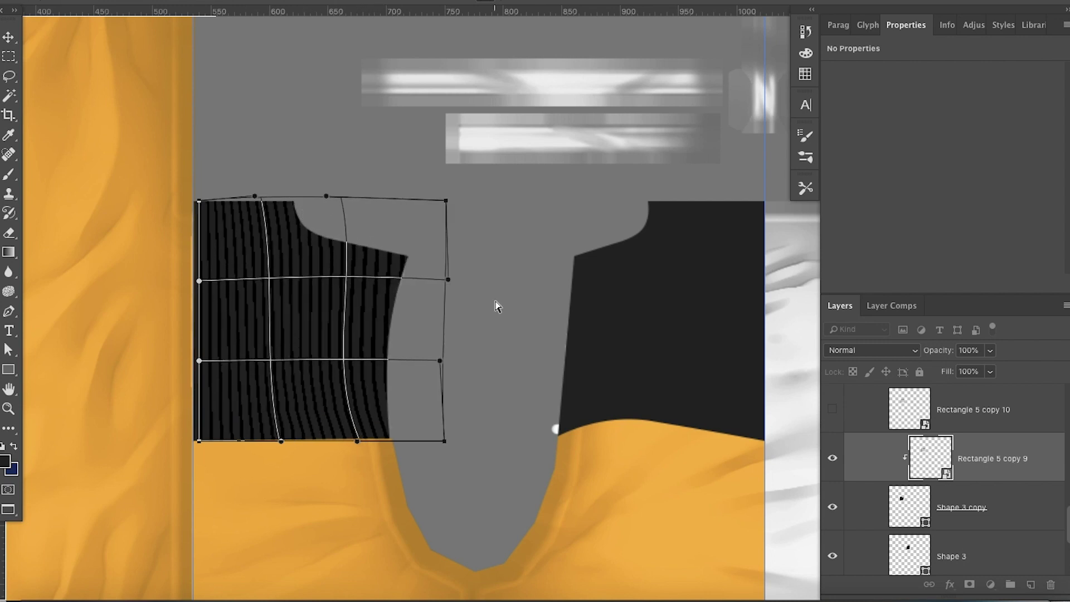
{"action": "key", "text": "Escape"}
{"action": "key", "text": "ctrl+z"}
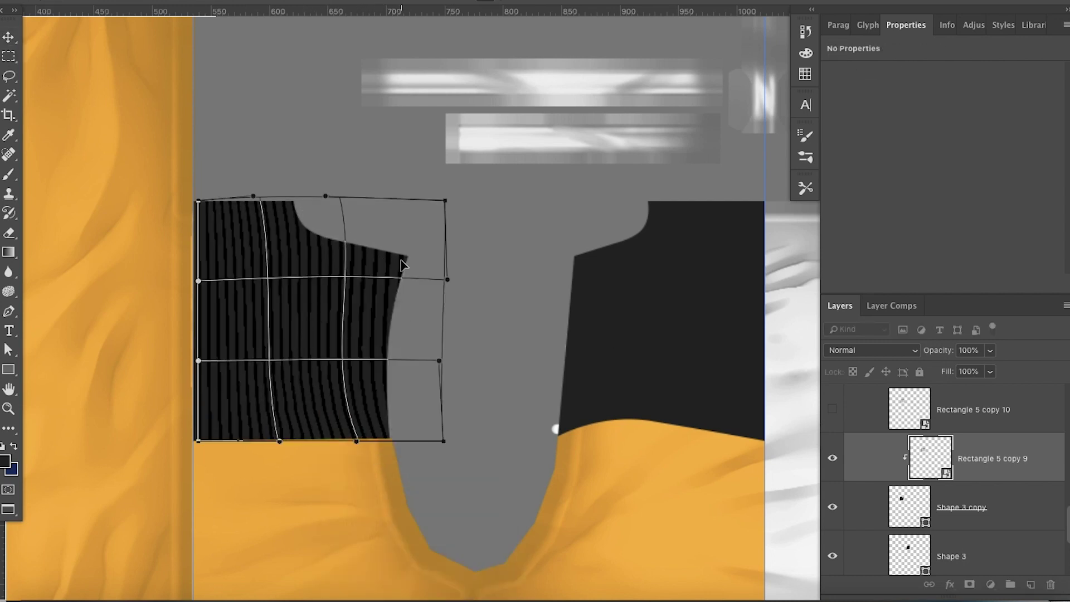
{"action": "left_click_drag", "start_coordinate": [404, 264], "coordinate": [491, 203]}
{"action": "key", "text": "Return"}
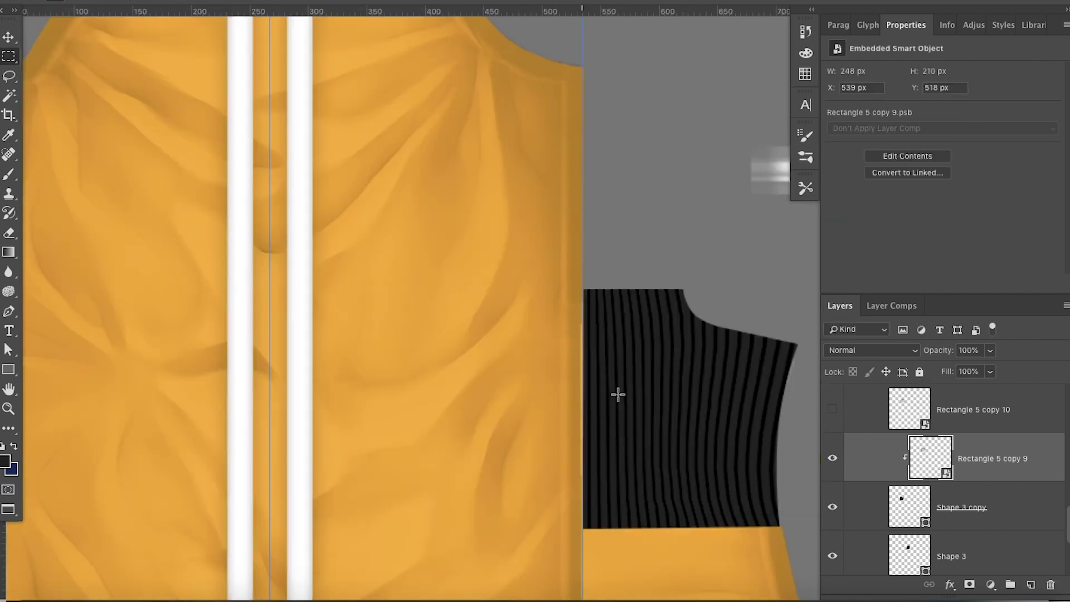
Add a new paint layer clipped to the left shoulder, with a smaller brush.
{"action": "left_click", "coordinate": [882, 514]}
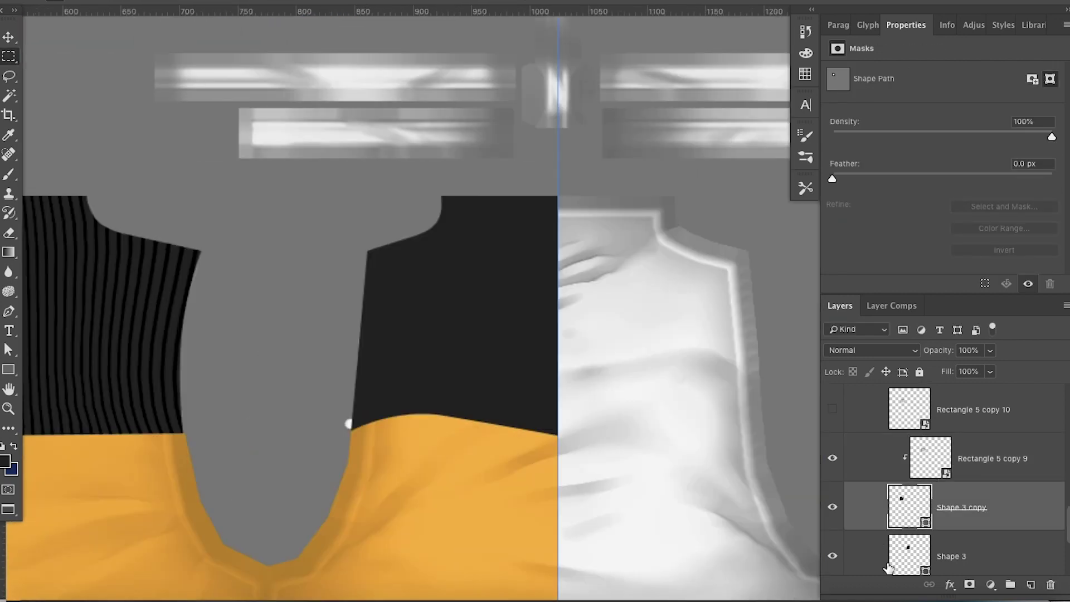
{"action": "key", "text": "ctrl+alt+shift+n"}
{"action": "key", "text": "ctrl+alt+g"}
{"action": "key", "text": "b"}
{"action": "left_click", "coordinate": [6, 461]}
{"action": "key", "text": "Return"}
{"action": "key", "text": "bracketleft"}
{"action": "key", "text": "bracketleft"}
{"action": "key", "text": "bracketleft"}
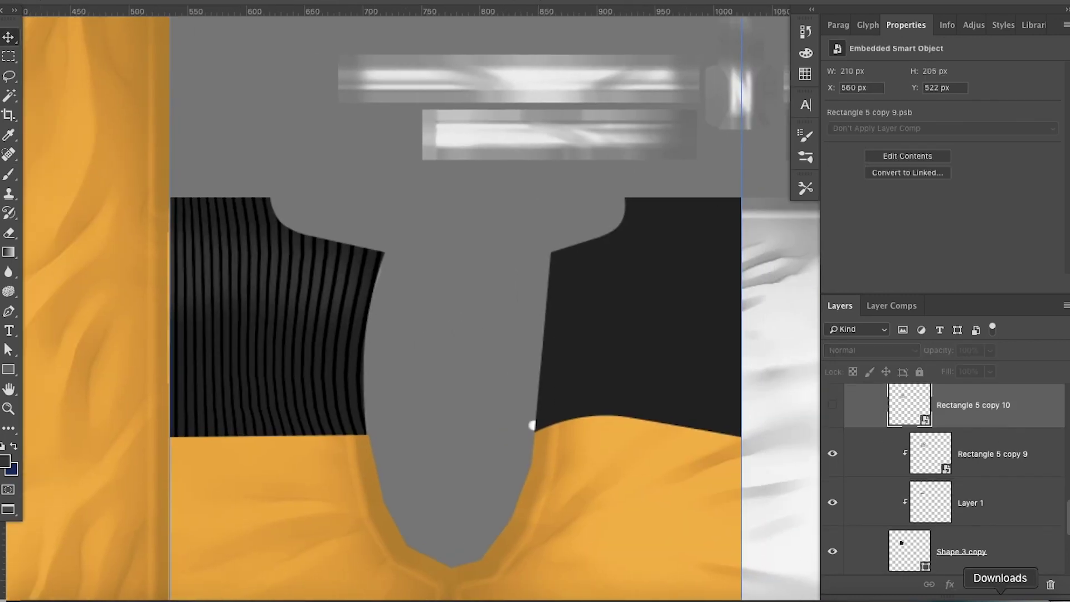
Clip the stripe copy to the right shoulder and warp it along the yellow edge.
{"action": "right_click", "coordinate": [979, 406]}
{"action": "left_click", "coordinate": [850, 412]}
{"action": "right_click", "coordinate": [689, 434]}
{"action": "left_click", "coordinate": [711, 390]}
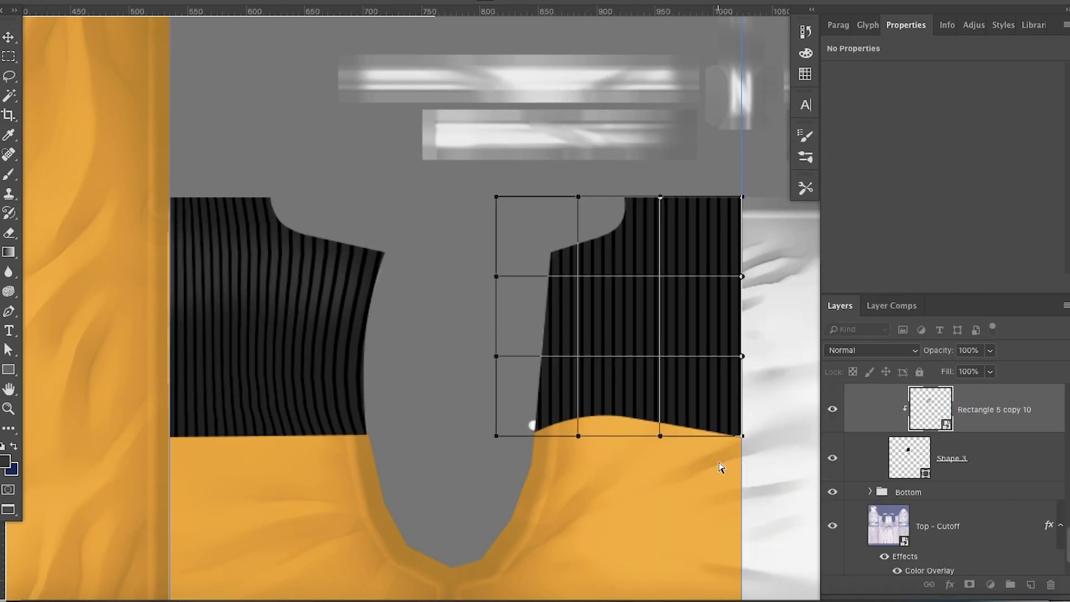
{"action": "left_click_drag", "start_coordinate": [539, 216], "coordinate": [556, 215]}
{"action": "mouse_move", "coordinate": [622, 434]}
{"action": "left_mouse_down"}
{"action": "mouse_move", "coordinate": [633, 415]}
{"action": "mouse_move", "coordinate": [629, 226]}
{"action": "left_mouse_up"}
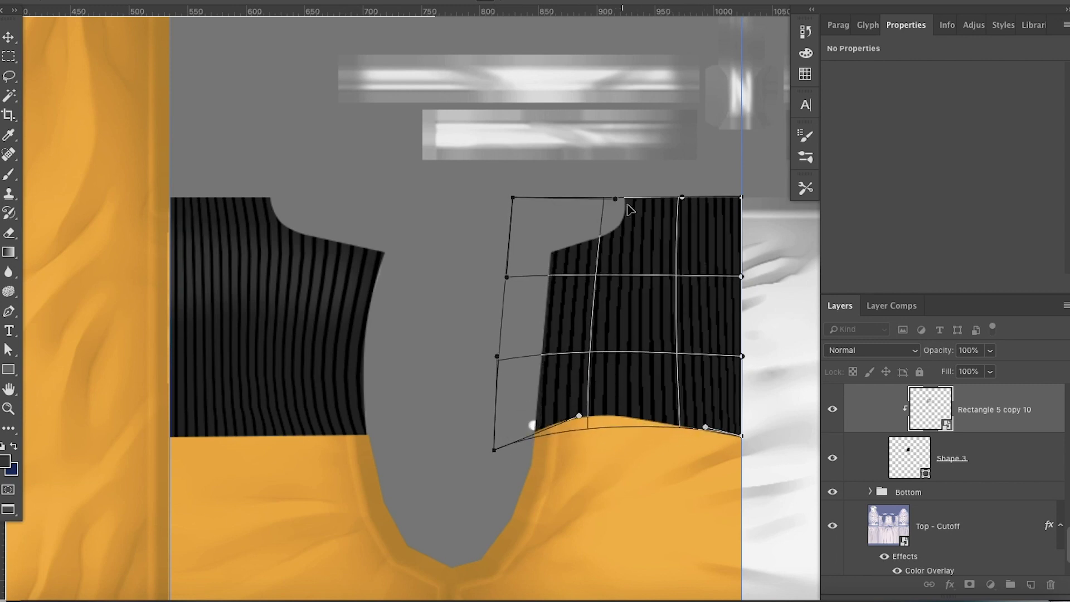
{"action": "key", "text": "Return"}
Add another clipped paint layer, switching between the Brush and Move tools.
{"action": "key", "text": "ctrl+shift+alt+n"}
{"action": "key", "text": "b"}
{"action": "scroll", "coordinate": [533, 426], "scroll_direction": "right", "scroll_amount": 3}
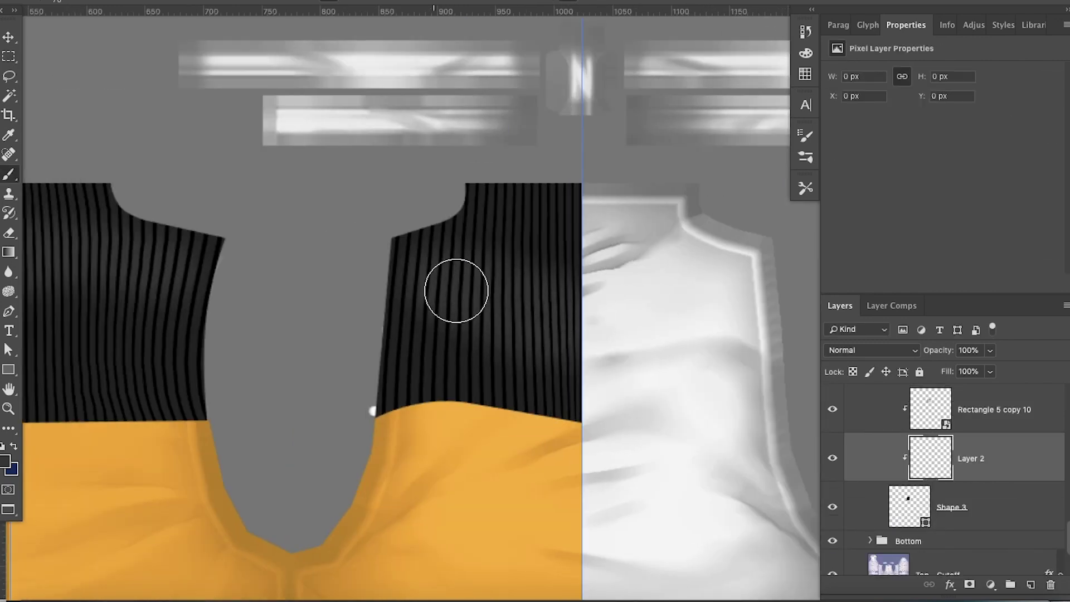
{"action": "key", "text": "v"}
{"action": "scroll", "coordinate": [276, 220], "scroll_direction": "down", "scroll_amount": 3}
{"action": "key", "text": "b"}
{"action": "scroll", "coordinate": [446, 339], "scroll_direction": "down", "scroll_amount": 1}
{"action": "scroll", "coordinate": [446, 339], "scroll_direction": "left", "scroll_amount": 2}
{"action": "scroll", "coordinate": [446, 339], "scroll_direction": "down", "scroll_amount": 10}
{"action": "scroll", "coordinate": [445, 339], "scroll_direction": "up", "scroll_amount": 2}
{"action": "scroll", "coordinate": [445, 339], "scroll_direction": "left", "scroll_amount": 1}
{"action": "scroll", "coordinate": [446, 338], "scroll_direction": "up", "scroll_amount": 9}
{"action": "scroll", "coordinate": [446, 338], "scroll_direction": "right", "scroll_amount": 3}
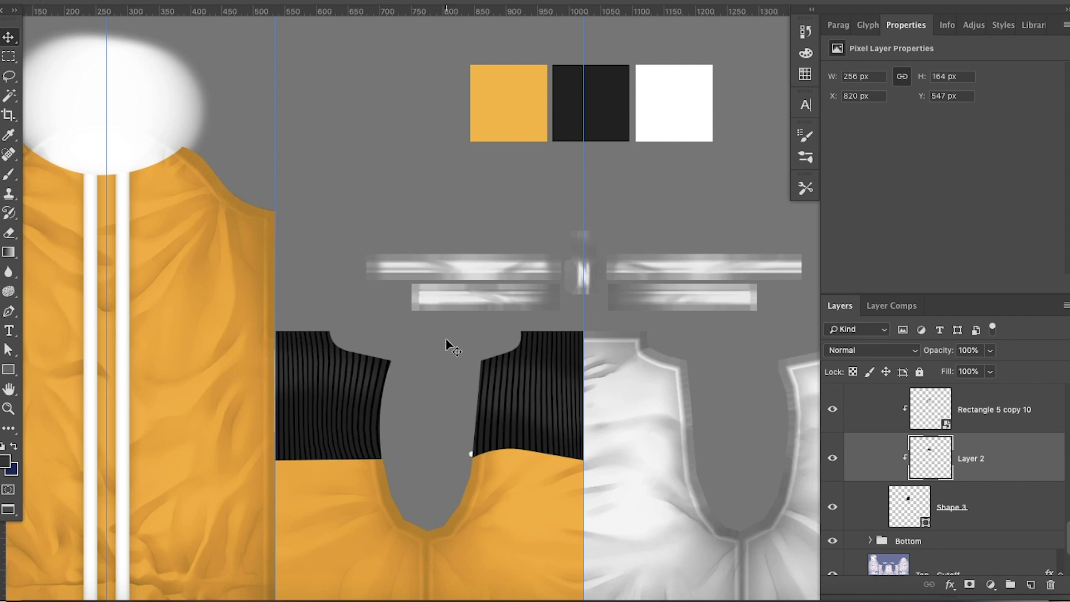
{"action": "scroll", "coordinate": [446, 339], "scroll_direction": "down", "scroll_amount": 4}
{"action": "scroll", "coordinate": [445, 339], "scroll_direction": "down", "scroll_amount": 4}
{"action": "scroll", "coordinate": [446, 338], "scroll_direction": "left", "scroll_amount": 1}
{"action": "scroll", "coordinate": [446, 338], "scroll_direction": "left", "scroll_amount": 2}
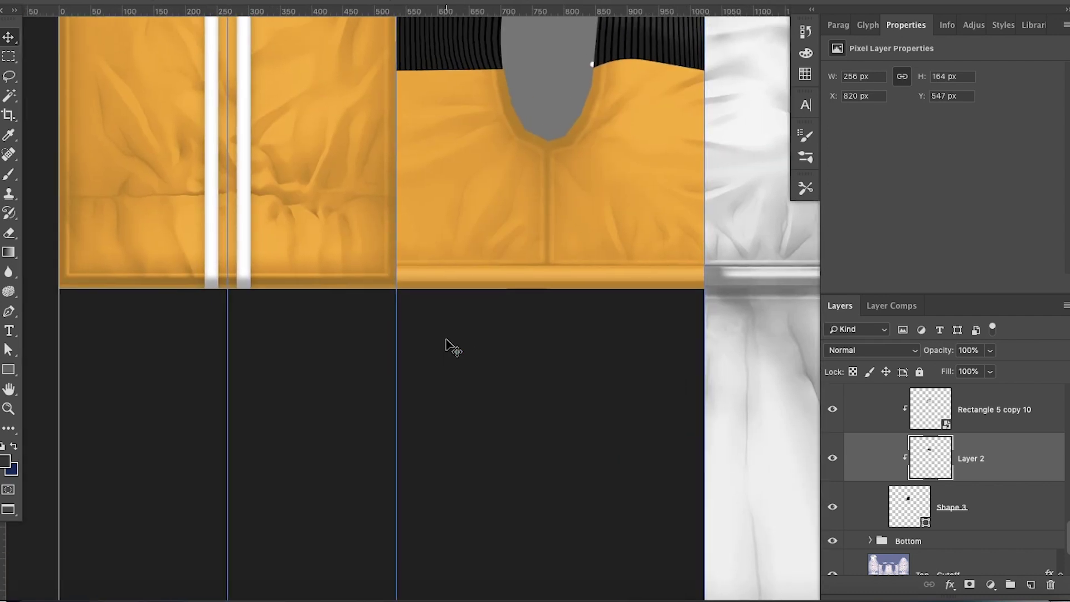
{"action": "scroll", "coordinate": [446, 339], "scroll_direction": "up", "scroll_amount": 1}
{"action": "scroll", "coordinate": [445, 341], "scroll_direction": "up", "scroll_amount": 1}
{"action": "scroll", "coordinate": [446, 341], "scroll_direction": "left", "scroll_amount": 1}
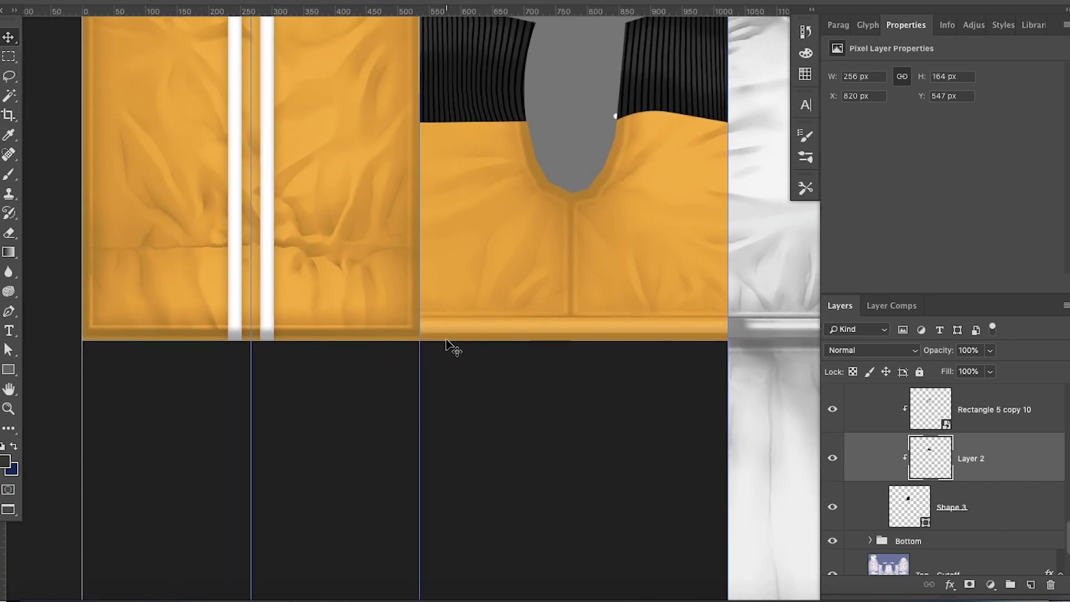
{"action": "scroll", "coordinate": [446, 341], "scroll_direction": "up", "scroll_amount": 2}
{"action": "scroll", "coordinate": [446, 342], "scroll_direction": "right", "scroll_amount": 1}
{"action": "scroll", "coordinate": [445, 342], "scroll_direction": "down", "scroll_amount": 1}
{"action": "scroll", "coordinate": [446, 342], "scroll_direction": "right", "scroll_amount": 1}
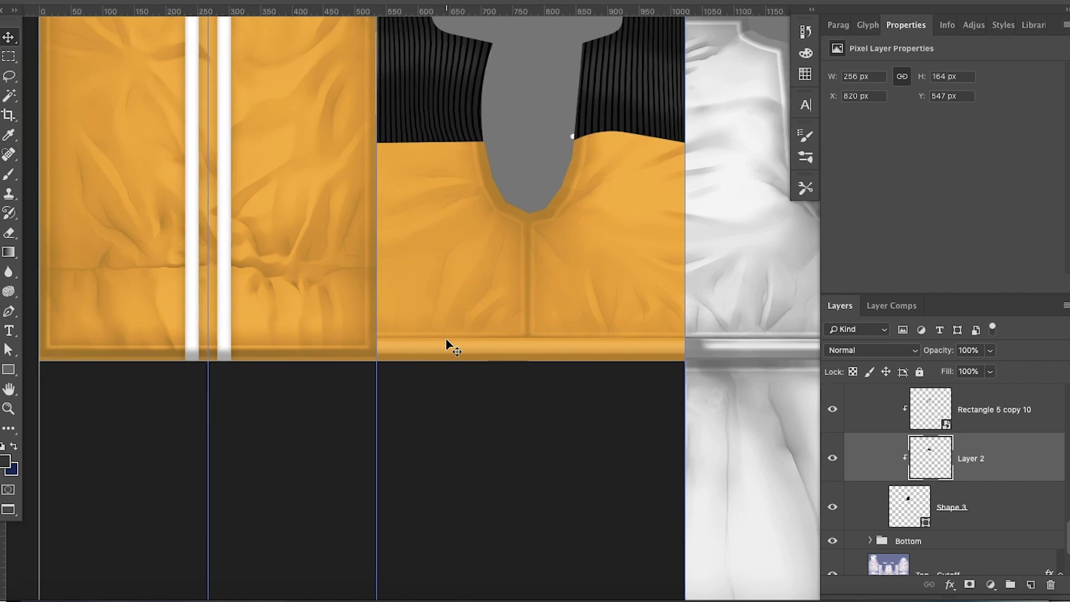
{"action": "scroll", "coordinate": [446, 339], "scroll_direction": "down", "scroll_amount": 3}
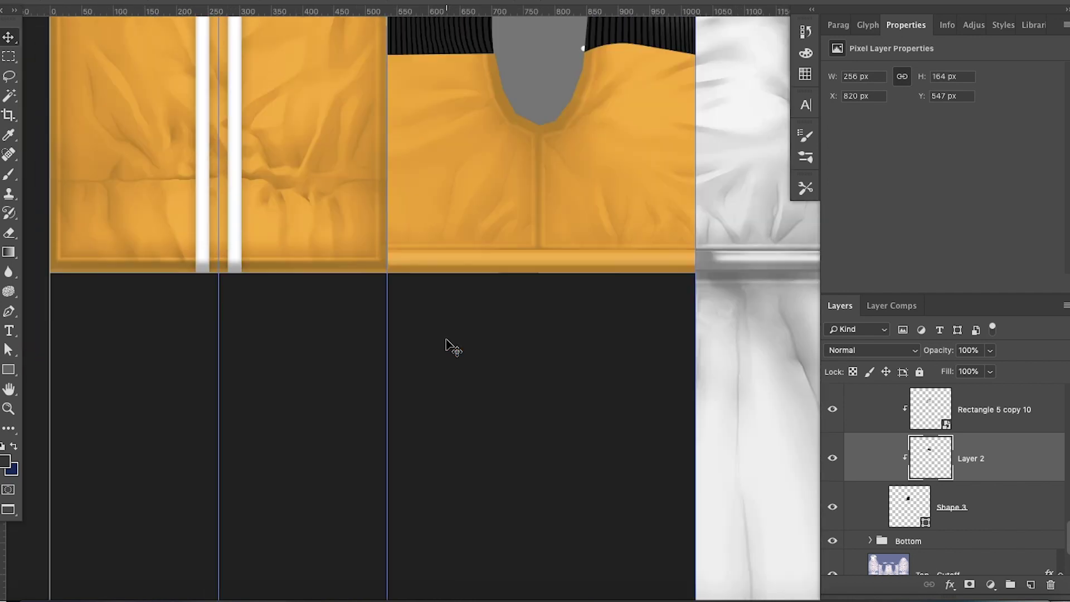
Add an Inner Shadow at a -129° angle to the selected skirt panel.
{"action": "left_click", "coordinate": [461, 365]}
{"action": "scroll", "coordinate": [473, 466], "scroll_direction": "down", "scroll_amount": 3}
{"action": "left_click_drag", "start_coordinate": [530, 506], "coordinate": [530, 62]}
{"action": "scroll", "coordinate": [527, 121], "scroll_direction": "up", "scroll_amount": 1}
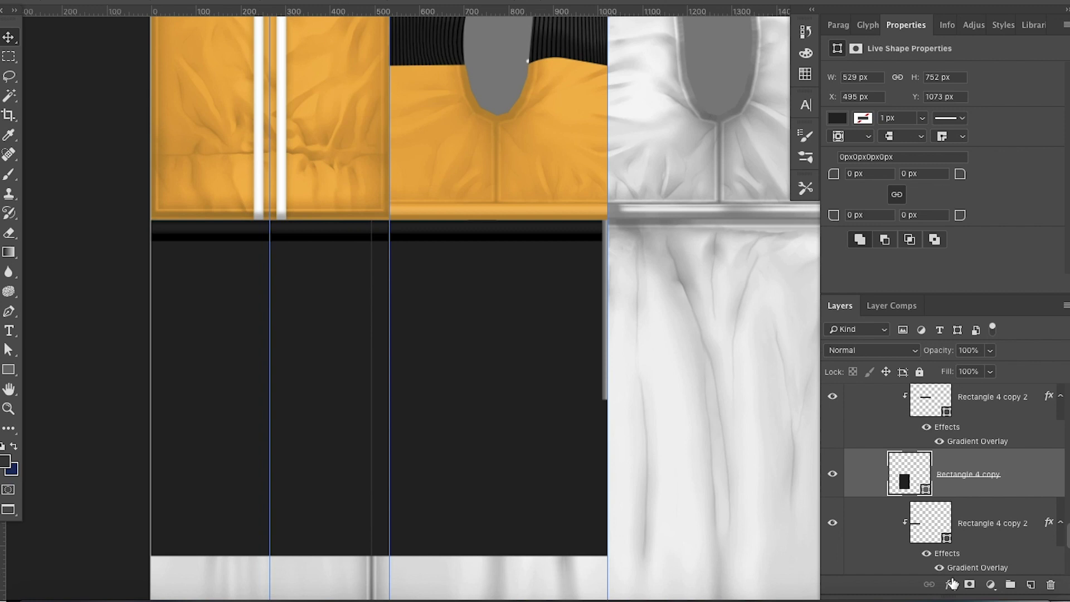
{"action": "left_click", "coordinate": [949, 585]}
{"action": "left_click", "coordinate": [983, 468]}
{"action": "left_click_drag", "start_coordinate": [426, 214], "coordinate": [934, 126]}
{"action": "left_click", "coordinate": [770, 227]}
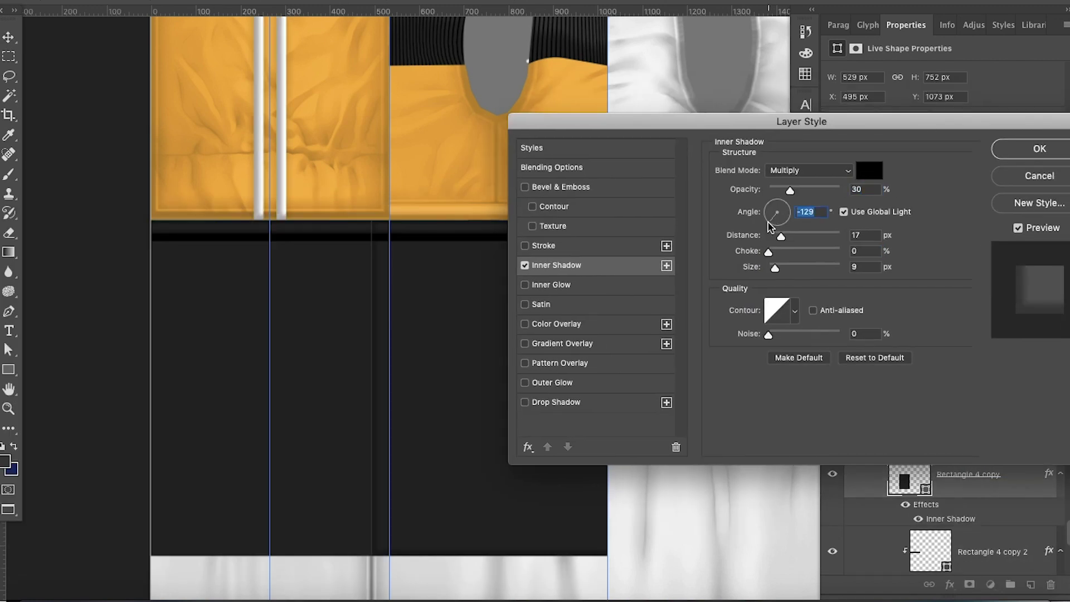
{"action": "left_click", "coordinate": [1016, 159]}
Copy the inner shadow onto Rectangle 4 and review the panels' shadow settings.
{"action": "right_click", "coordinate": [987, 481]}
{"action": "left_click", "coordinate": [874, 296]}
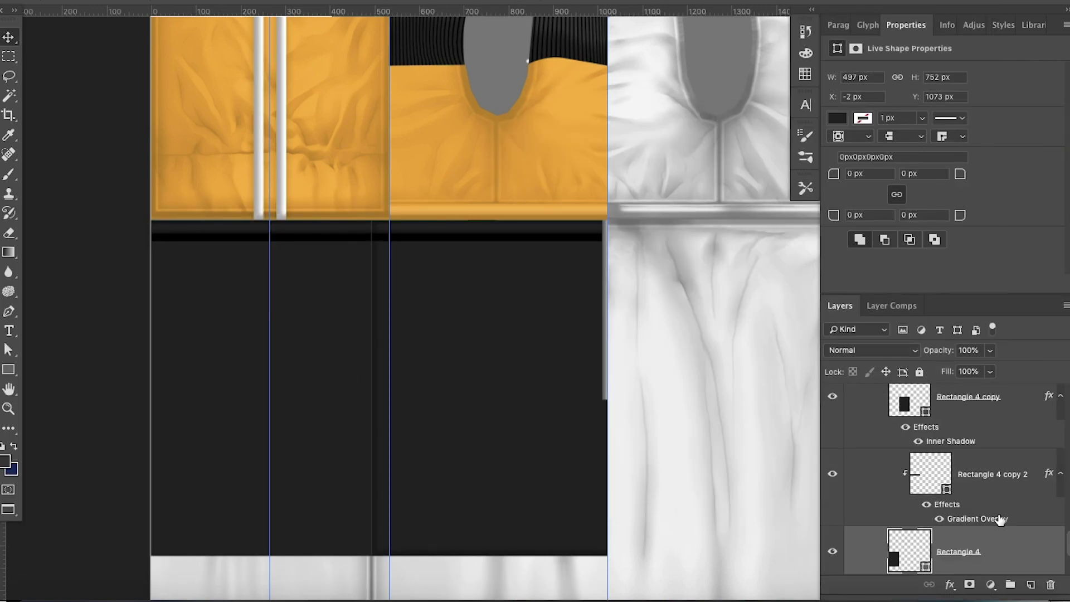
{"action": "double_click", "coordinate": [952, 531]}
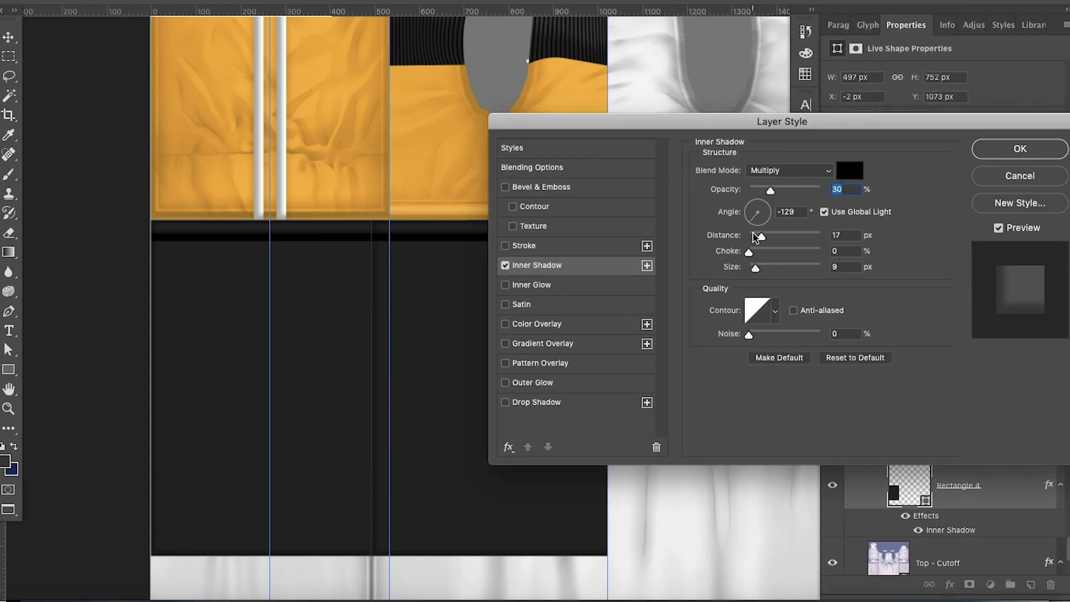
{"action": "left_click", "coordinate": [1004, 176]}
{"action": "double_click", "coordinate": [959, 531]}
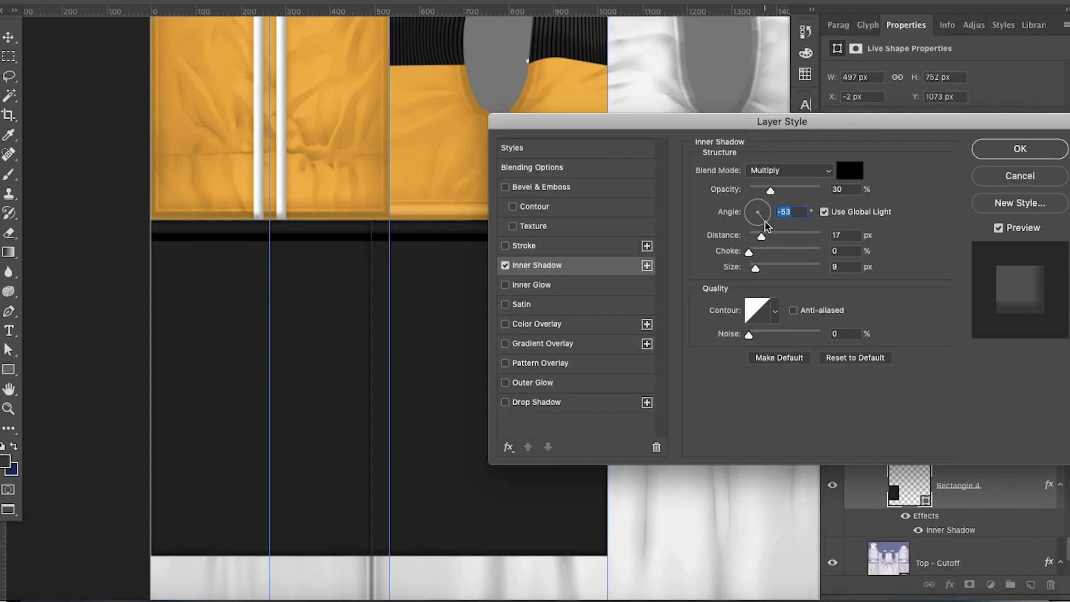
{"action": "left_click", "coordinate": [1020, 149]}
{"action": "double_click", "coordinate": [920, 447]}
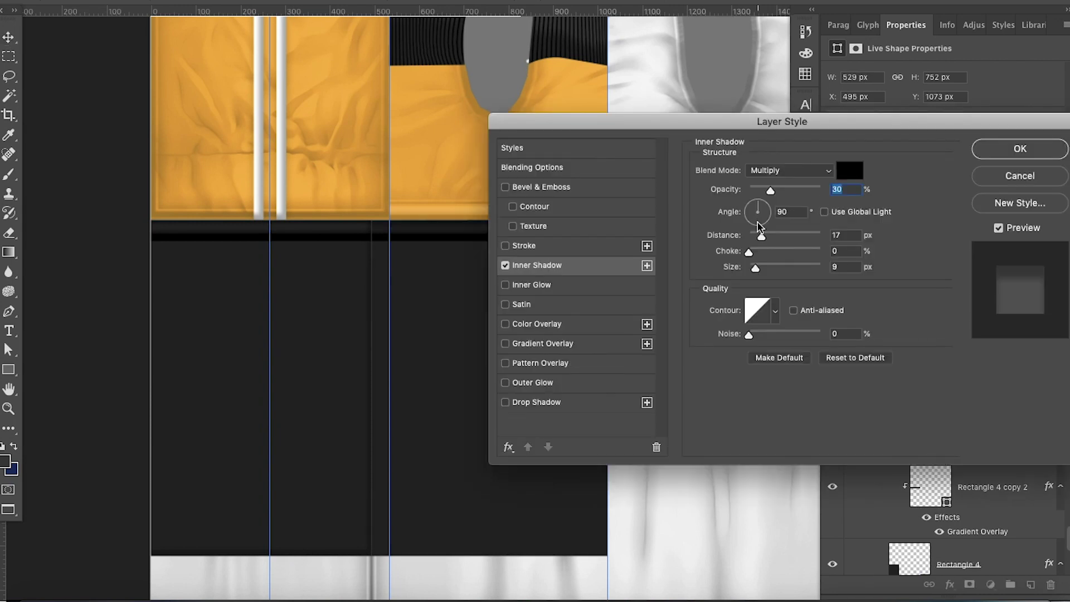
{"action": "key", "text": "Return"}
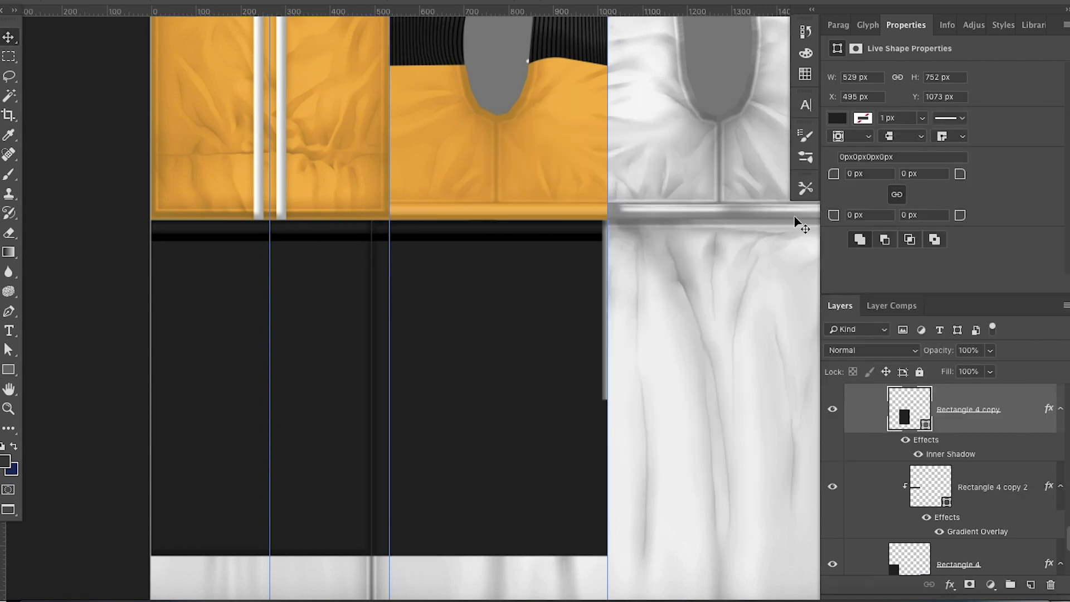
{"action": "double_click", "coordinate": [973, 454]}
{"action": "key", "text": "Return"}
{"action": "left_click", "coordinate": [472, 221]}
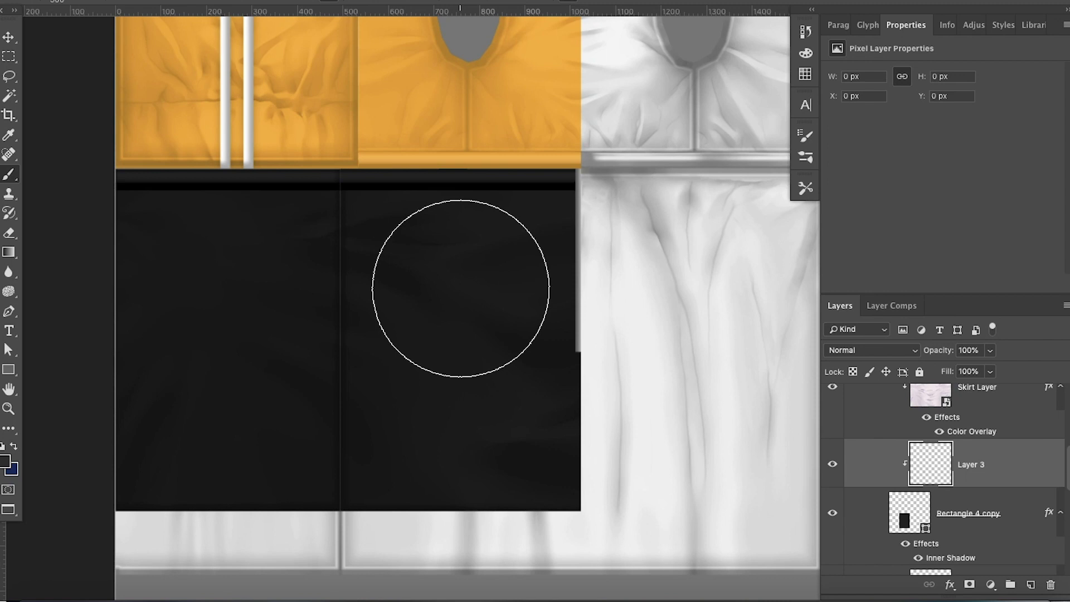
Paint a highlight on the right skirt panel and shading on a new layer above Rectangle 4.
{"action": "mouse_move", "coordinate": [461, 289]}
{"action": "left_mouse_down"}
{"action": "mouse_move", "coordinate": [457, 323]}
{"action": "mouse_move", "coordinate": [487, 421]}
{"action": "left_mouse_up"}
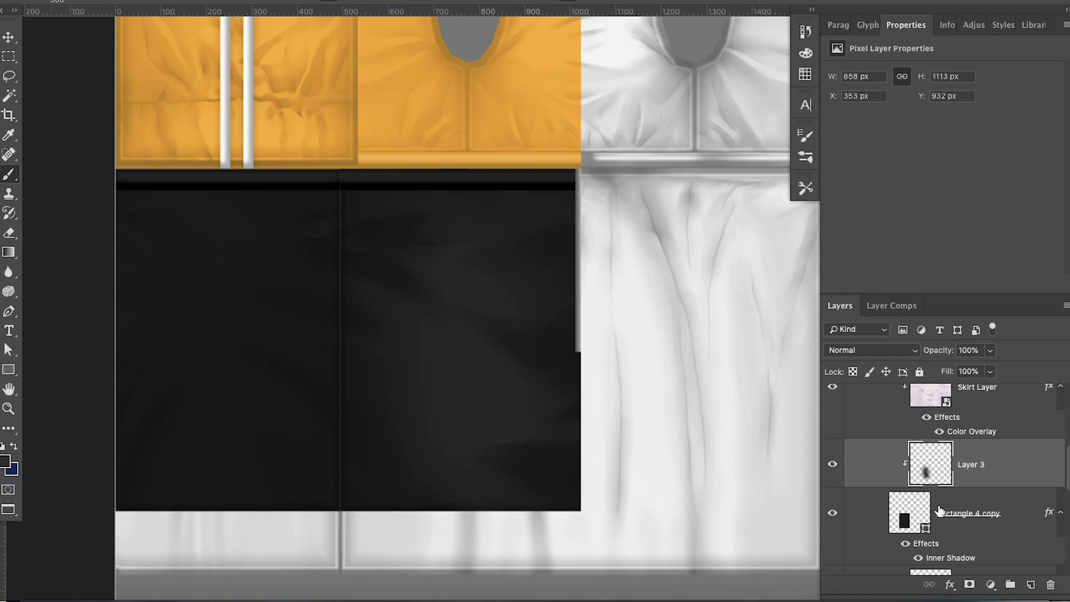
{"action": "scroll", "coordinate": [953, 469], "scroll_direction": "down", "scroll_amount": 2}
{"action": "scroll", "coordinate": [957, 485], "scroll_direction": "down", "scroll_amount": 2}
{"action": "scroll", "coordinate": [965, 506], "scroll_direction": "down", "scroll_amount": 2}
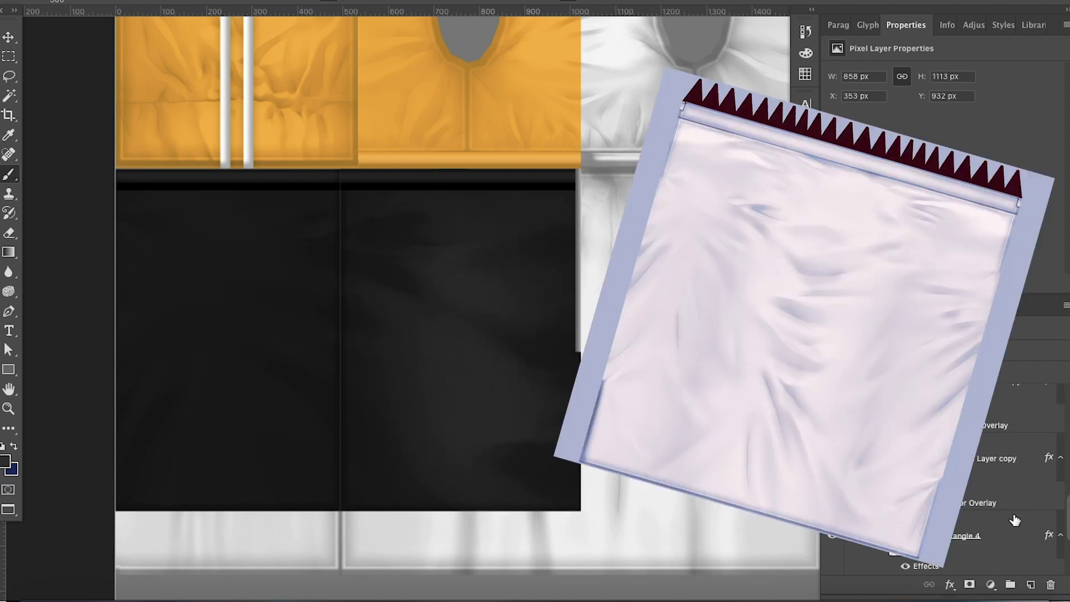
{"action": "scroll", "coordinate": [1015, 520], "scroll_direction": "up", "scroll_amount": 1}
{"action": "left_click", "coordinate": [1014, 552]}
{"action": "left_click", "coordinate": [1032, 585]}
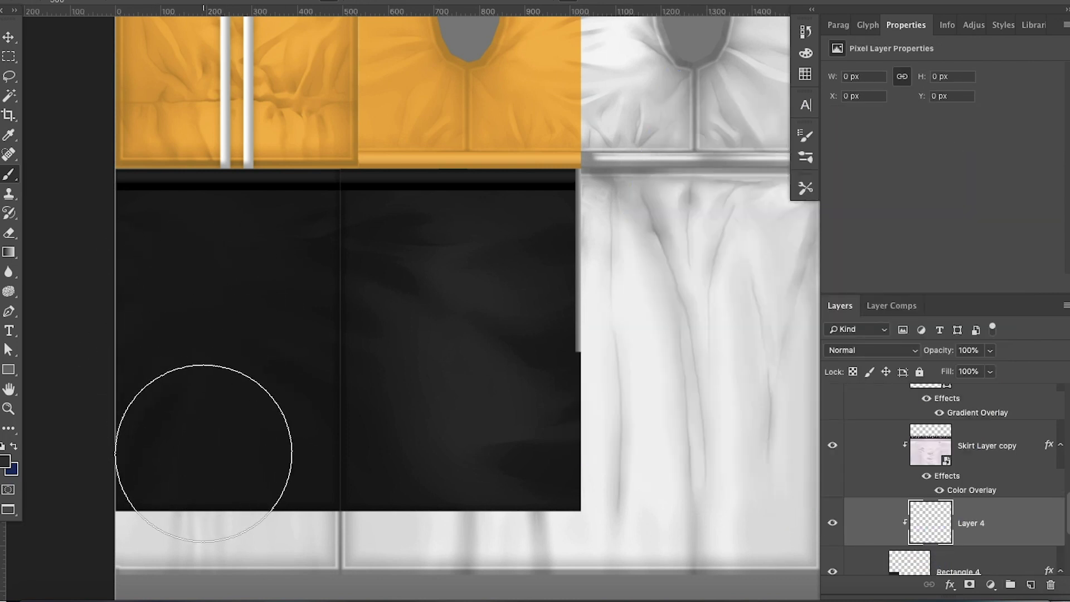
{"action": "left_click_drag", "start_coordinate": [196, 310], "coordinate": [206, 304]}
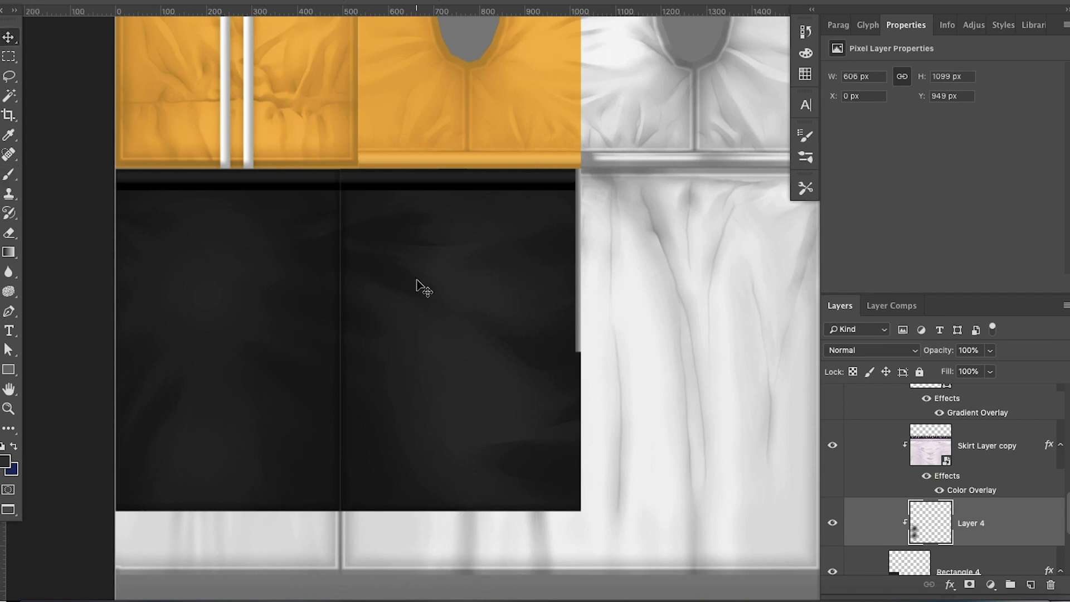
{"action": "scroll", "coordinate": [424, 289], "scroll_direction": "down", "scroll_amount": 2}
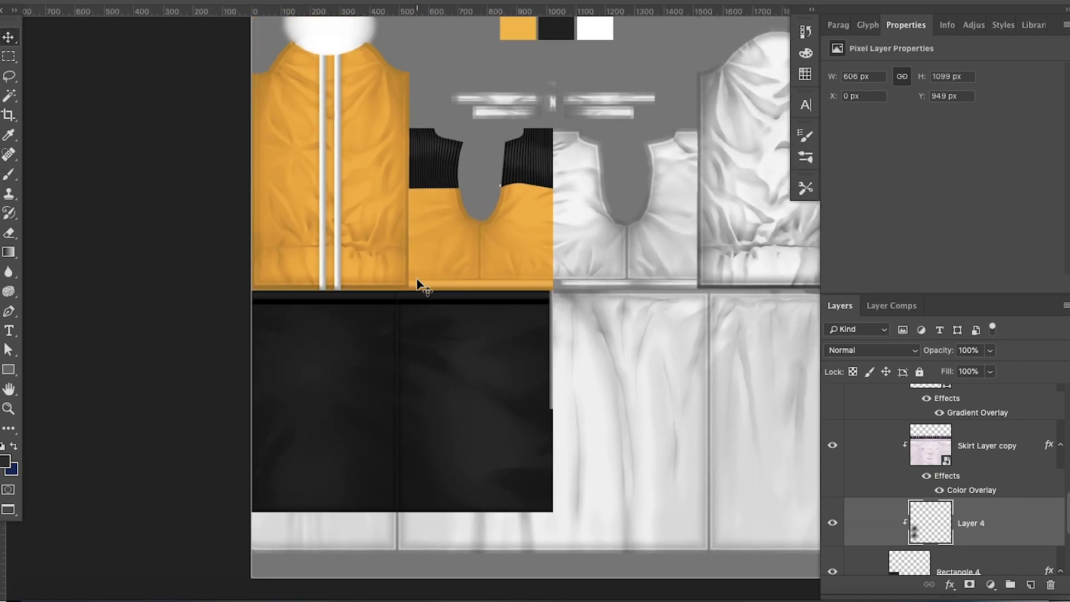
Save the texture, then add a new background layer filled with 50% gray.
{"action": "key", "text": "super+s"}
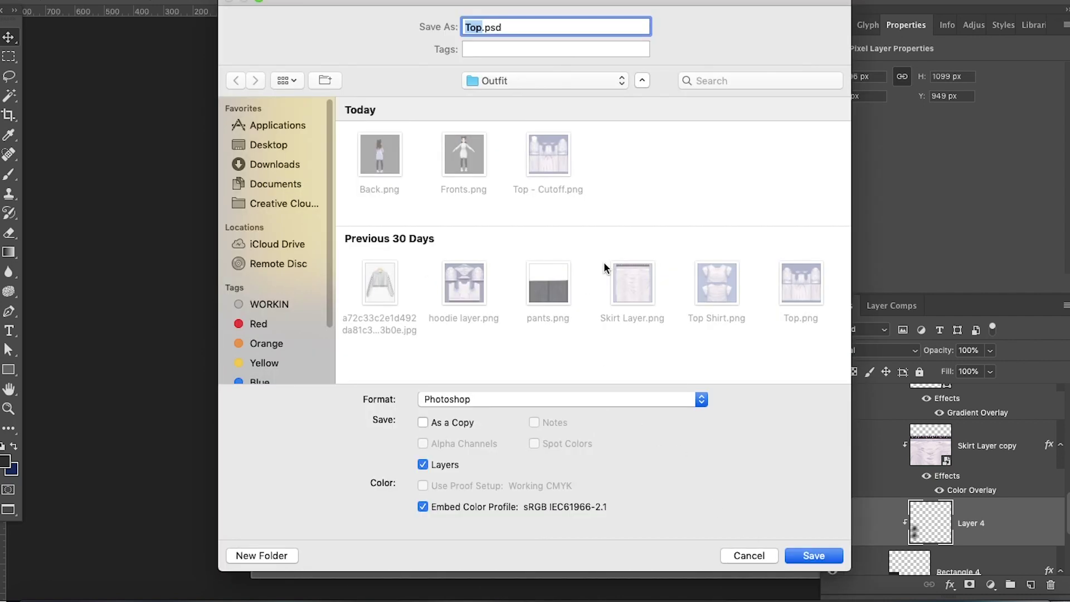
{"action": "key", "text": "Return"}
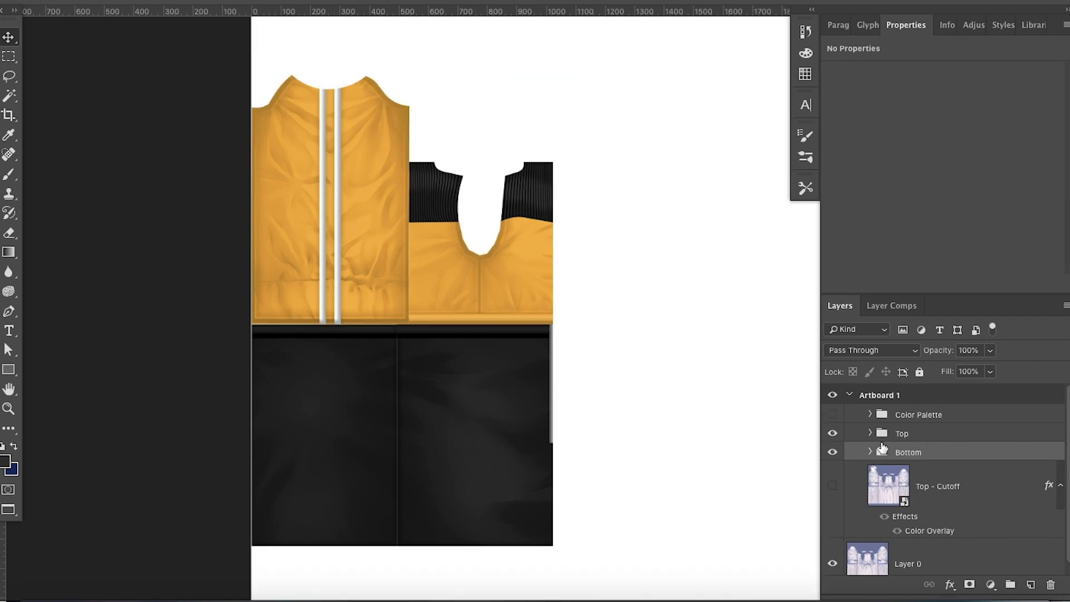
{"action": "left_click", "coordinate": [1031, 585]}
{"action": "key", "text": "shift+F5"}
{"action": "left_click", "coordinate": [536, 200]}
{"action": "left_click", "coordinate": [526, 181]}
{"action": "key", "text": "Return"}
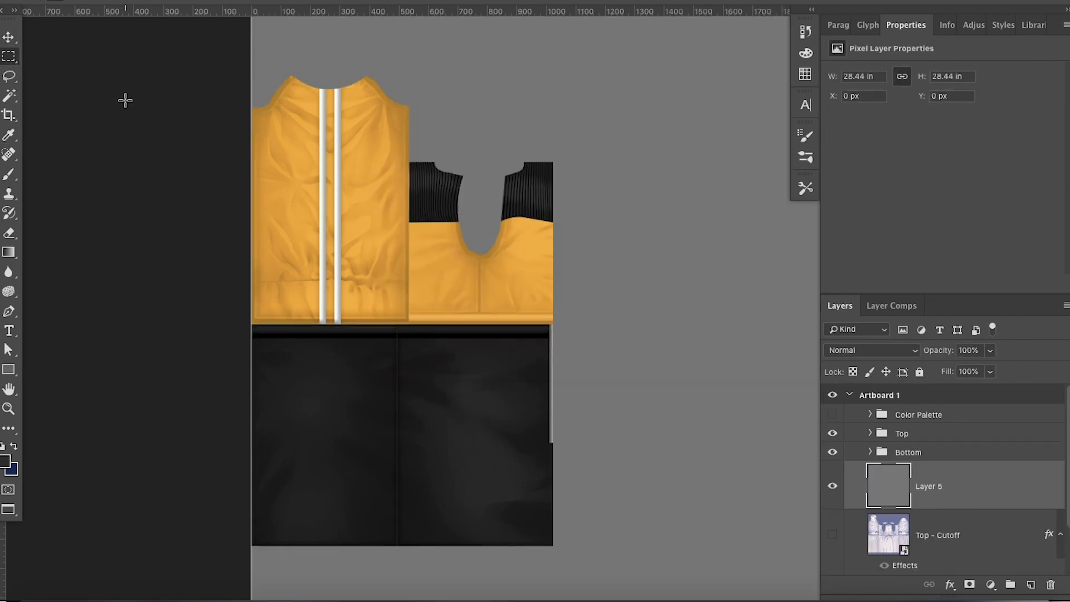
Duplicate the Top and Bottom groups, move the copies to the other half, and flip them horizontally.
{"action": "key", "text": "super+j"}
{"action": "left_click_drag", "start_coordinate": [373, 490], "coordinate": [451, 387]}
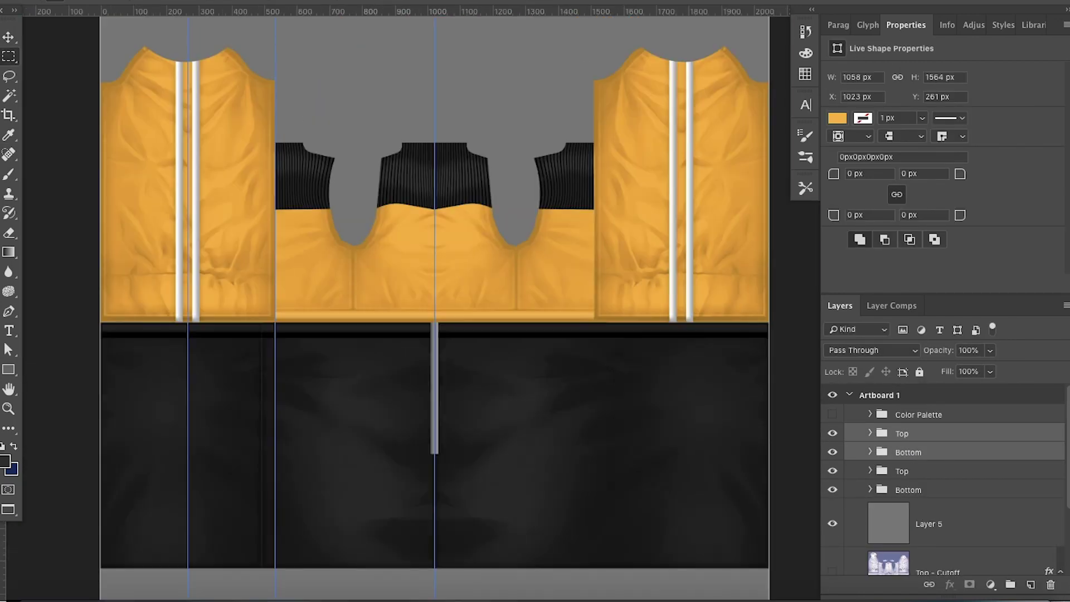
{"action": "scroll", "coordinate": [452, 388], "scroll_direction": "down", "scroll_amount": 5}
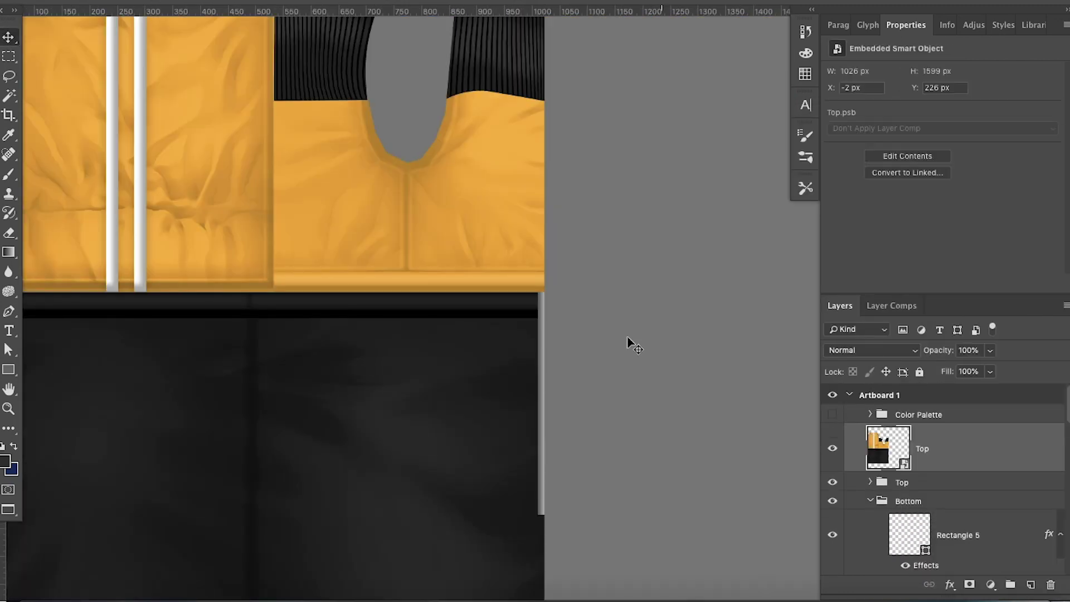
{"action": "key", "text": "super+t"}
{"action": "right_click", "coordinate": [428, 269]}
{"action": "left_click", "coordinate": [473, 445]}
{"action": "key", "text": "Return"}
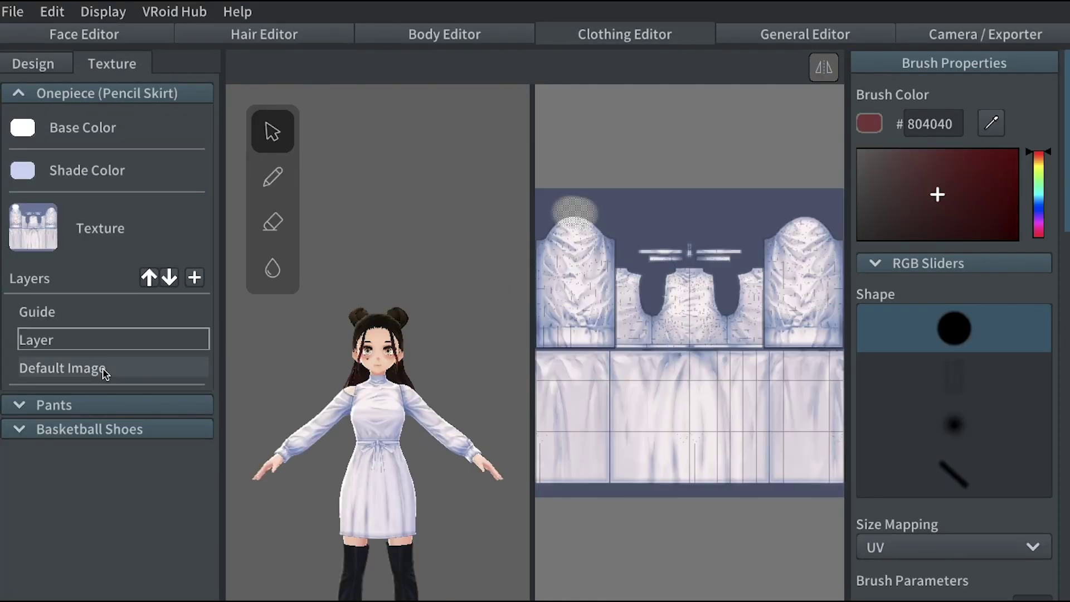
Import Top_001.png from the TO IMPORT folder into the top's Default Image layer, then view the avatar from the front.
{"action": "left_click", "coordinate": [105, 374]}
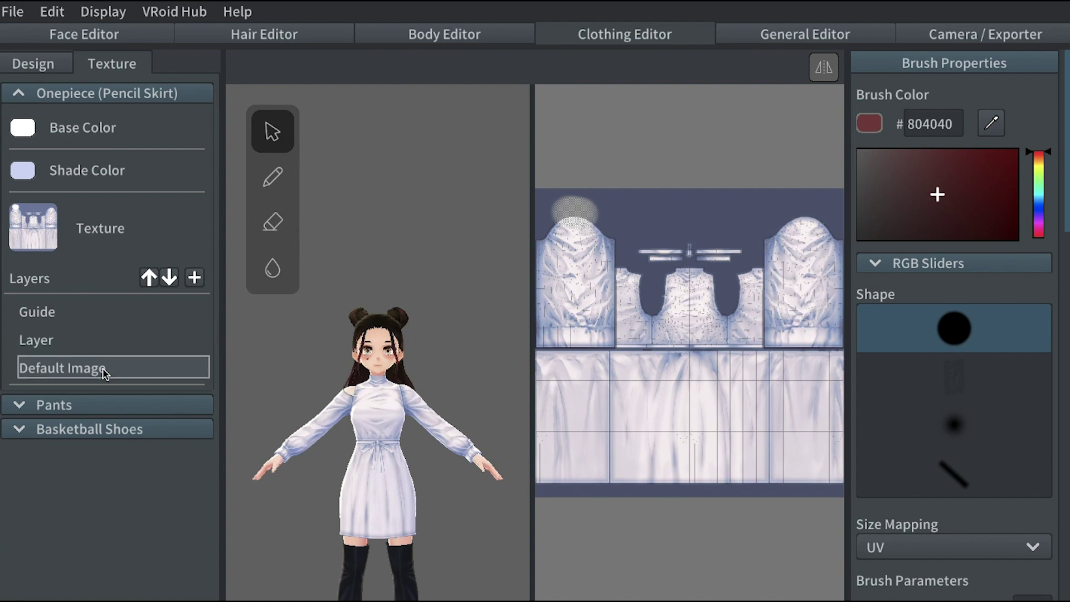
{"action": "right_click", "coordinate": [105, 374]}
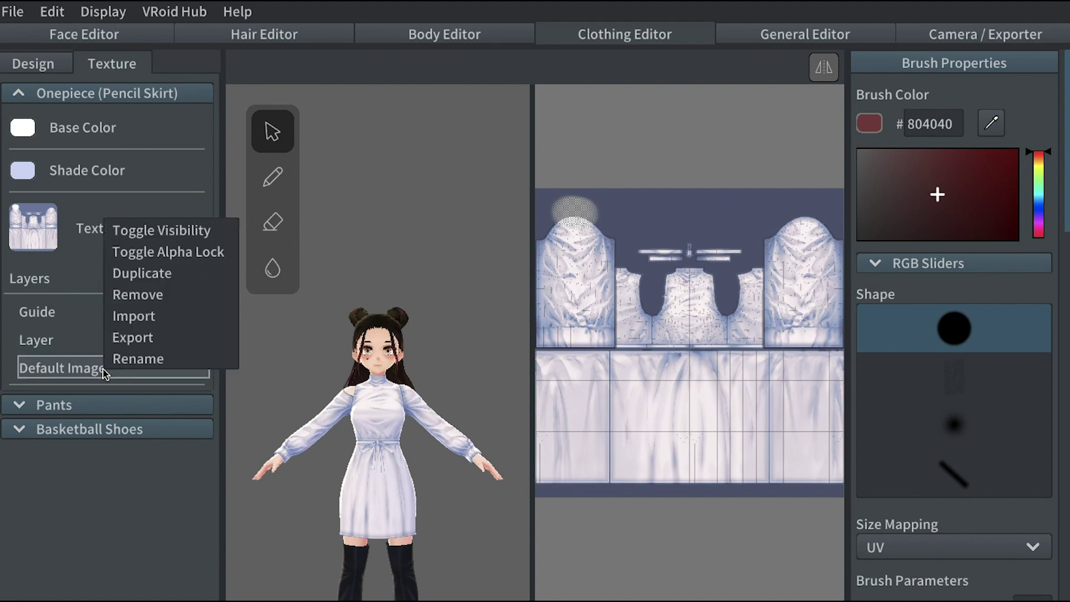
{"action": "left_click", "coordinate": [153, 324]}
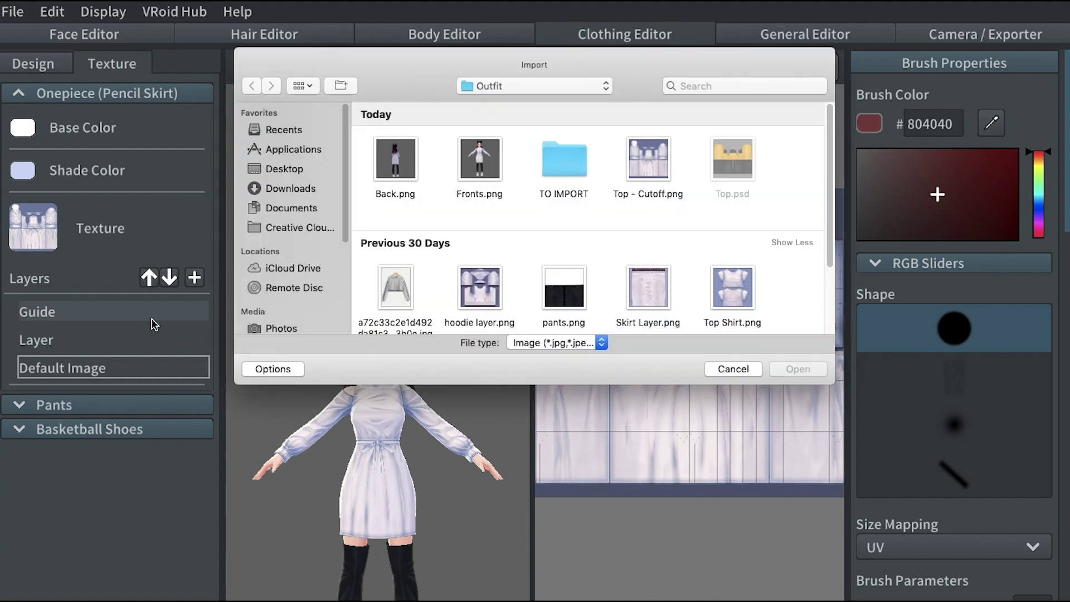
{"action": "double_click", "coordinate": [559, 168]}
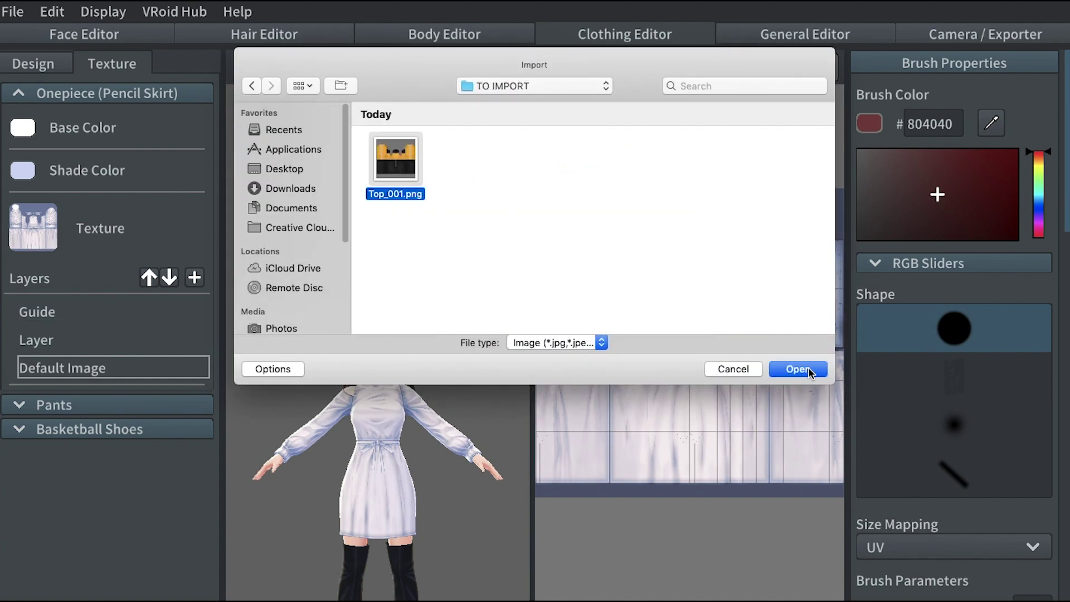
{"action": "key", "text": "Return"}
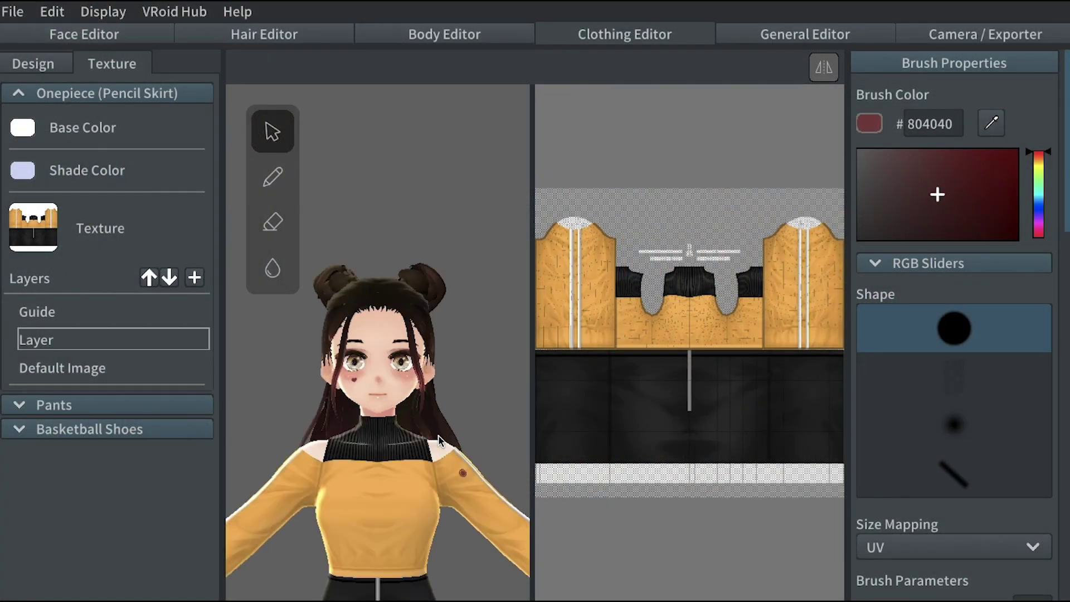
{"action": "scroll", "coordinate": [440, 441], "scroll_direction": "up", "scroll_amount": 5}
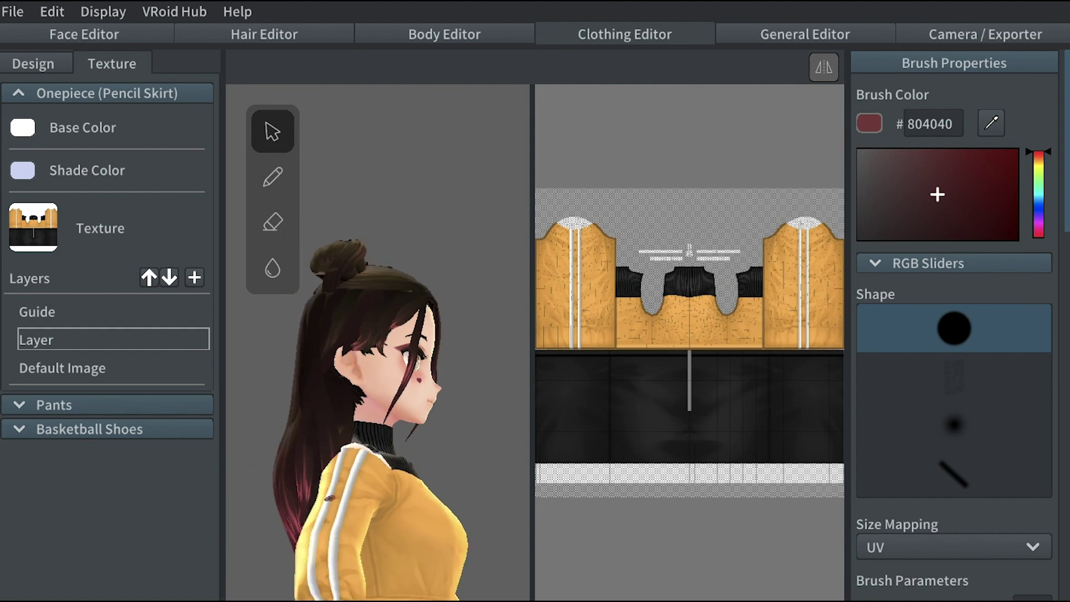
{"action": "left_click_drag", "start_coordinate": [387, 513], "coordinate": [316, 518]}
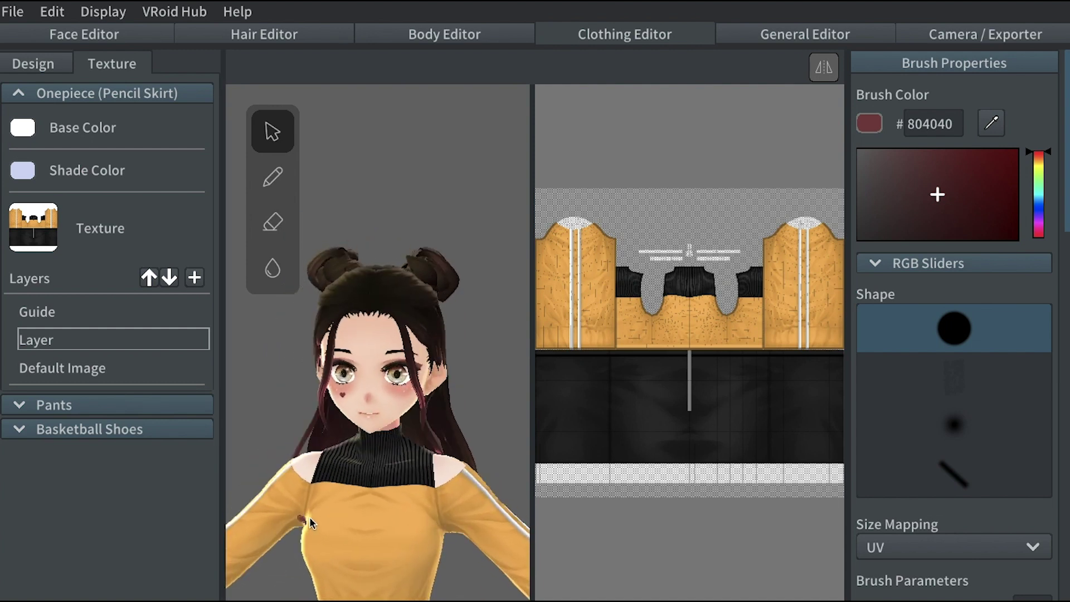
{"action": "scroll", "coordinate": [311, 504], "scroll_direction": "down", "scroll_amount": 2}
{"action": "scroll", "coordinate": [330, 527], "scroll_direction": "down", "scroll_amount": 1}
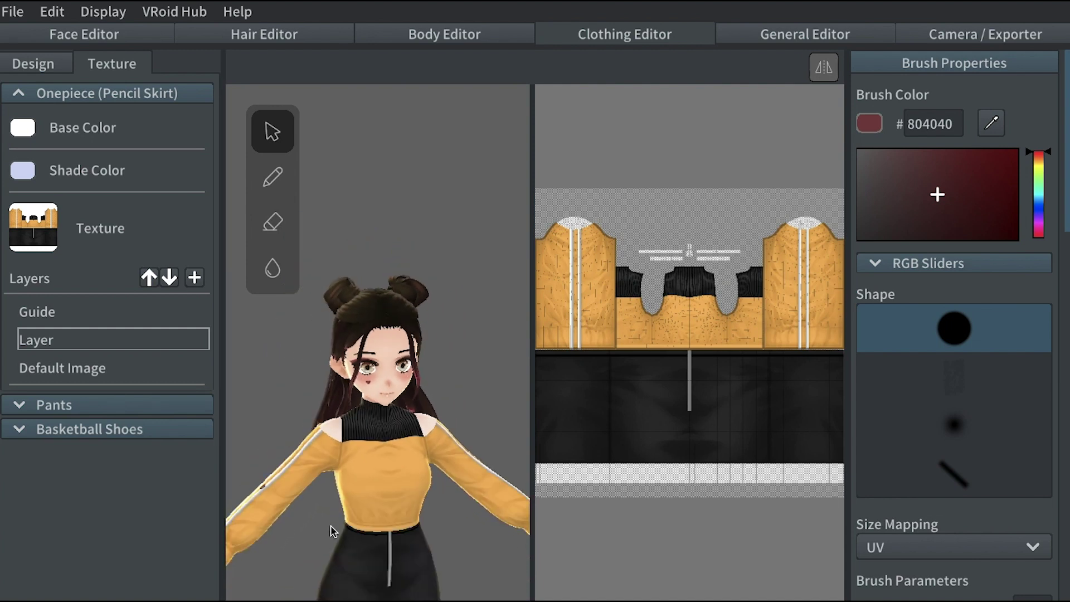
{"action": "scroll", "coordinate": [332, 529], "scroll_direction": "down", "scroll_amount": 1}
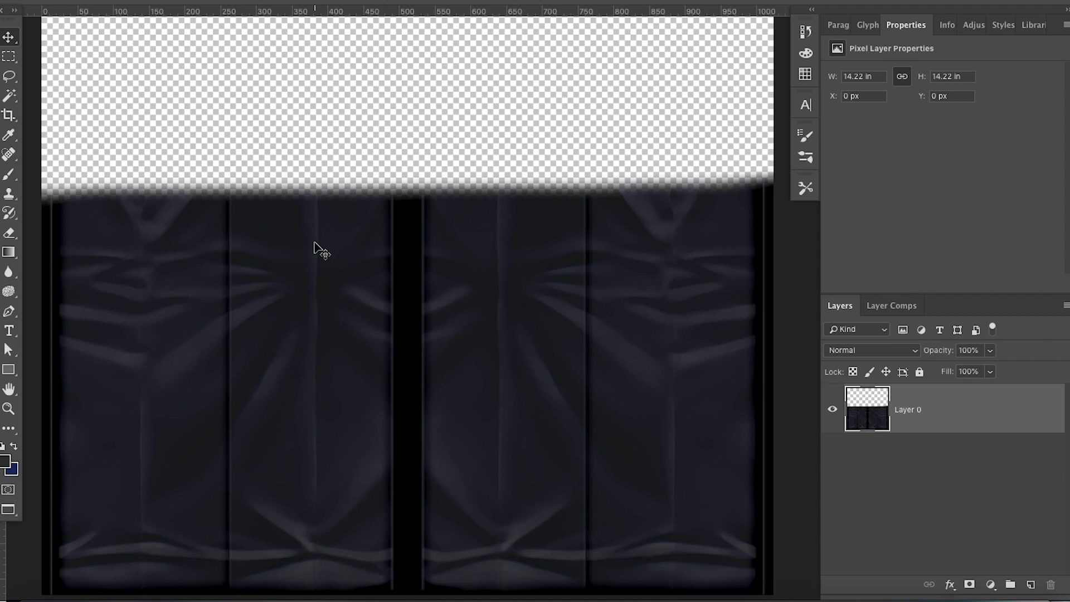
{"action": "scroll", "coordinate": [281, 333], "scroll_direction": "down", "scroll_amount": 1}
{"action": "scroll", "coordinate": [282, 350], "scroll_direction": "up", "scroll_amount": 1}
{"action": "scroll", "coordinate": [282, 350], "scroll_direction": "down", "scroll_amount": 2}
{"action": "scroll", "coordinate": [282, 350], "scroll_direction": "up", "scroll_amount": 2}
{"action": "scroll", "coordinate": [281, 349], "scroll_direction": "up", "scroll_amount": 2}
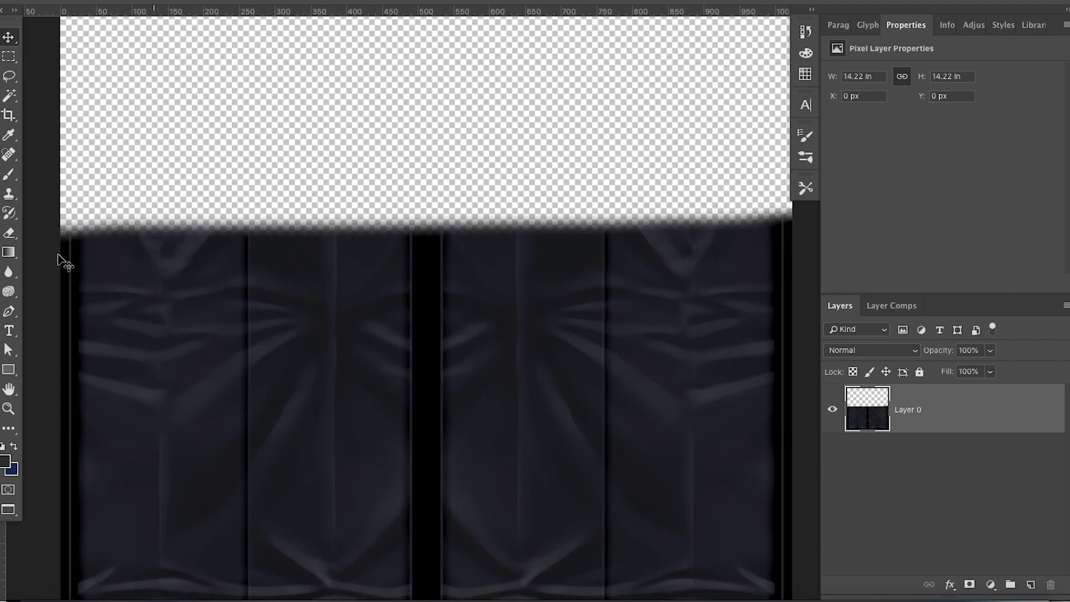
{"action": "scroll", "coordinate": [493, 387], "scroll_direction": "down", "scroll_amount": 1}
Draw a black rectangle with a Gradient Overlay over the lower leg area.
{"action": "key", "text": "u"}
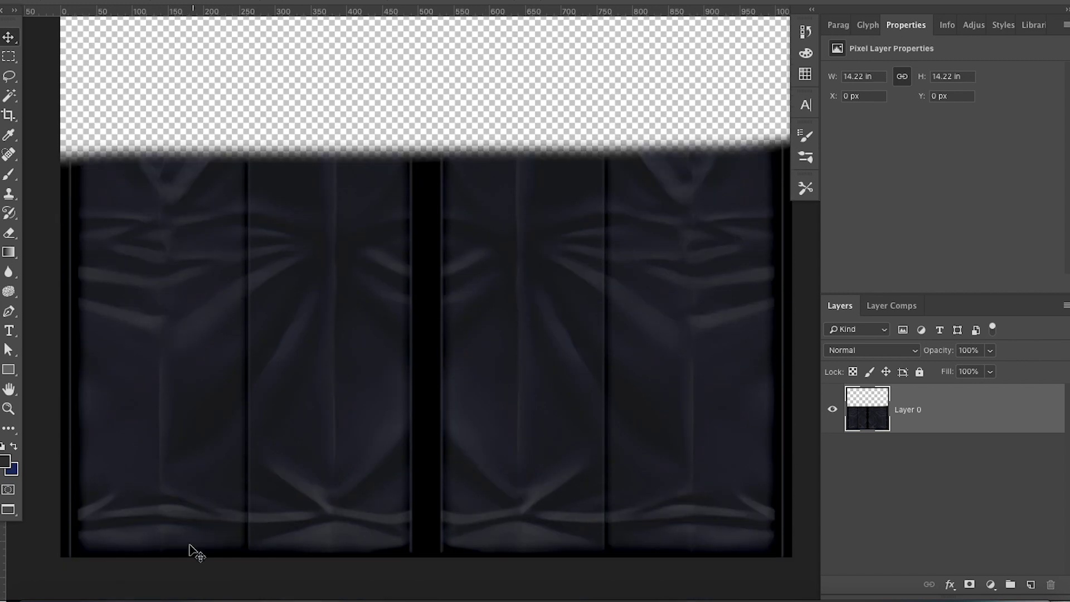
{"action": "scroll", "coordinate": [485, 388], "scroll_direction": "down", "scroll_amount": 2}
{"action": "mouse_move", "coordinate": [459, 277]}
{"action": "left_mouse_down"}
{"action": "mouse_move", "coordinate": [360, 477]}
{"action": "mouse_move", "coordinate": [75, 544]}
{"action": "left_mouse_up"}
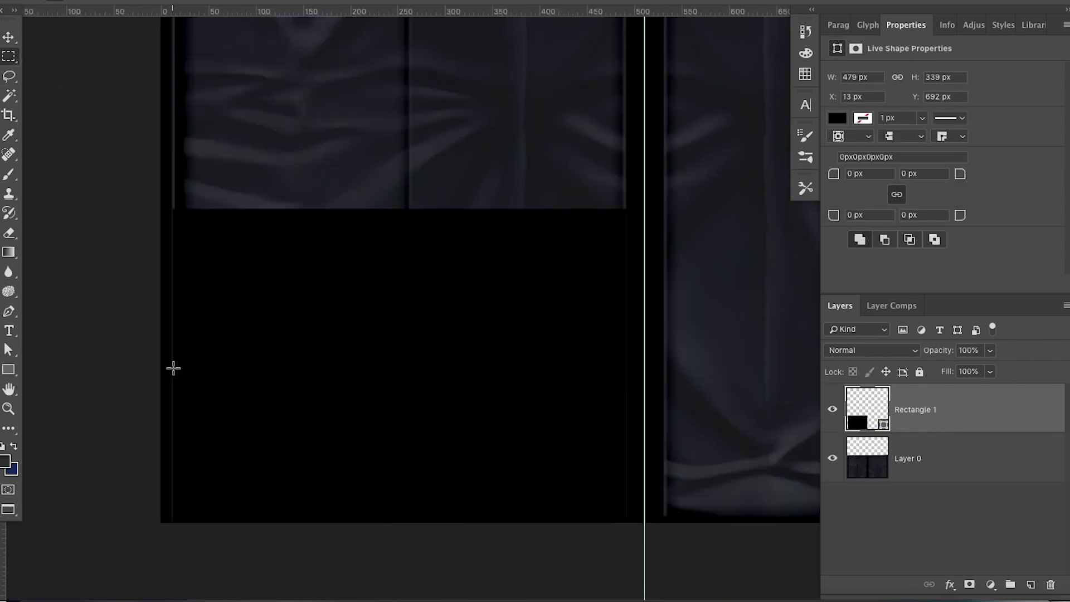
{"action": "left_click_drag", "start_coordinate": [765, 181], "coordinate": [754, 184]}
{"action": "left_click", "coordinate": [1021, 149]}
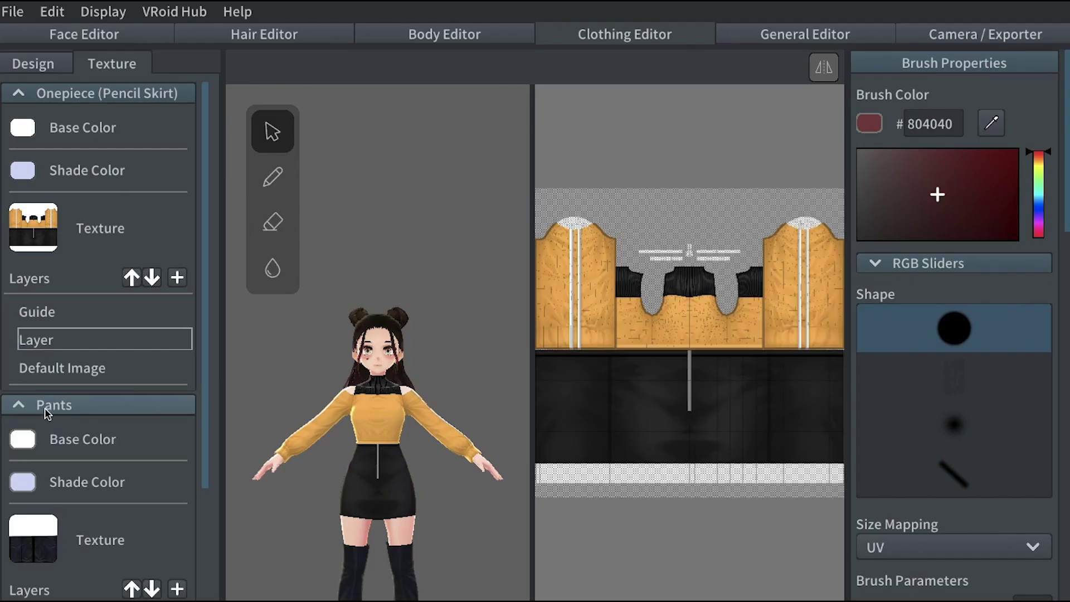
{"action": "scroll", "coordinate": [51, 414], "scroll_direction": "down", "scroll_amount": 2}
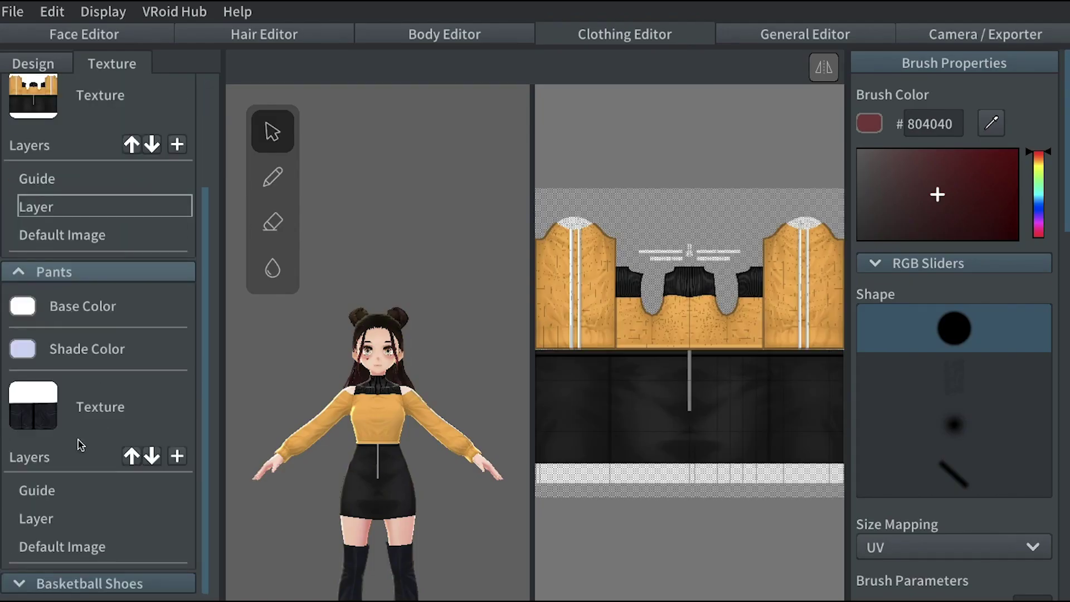
Import tights.png into the pants Default Image layer.
{"action": "right_click", "coordinate": [109, 550]}
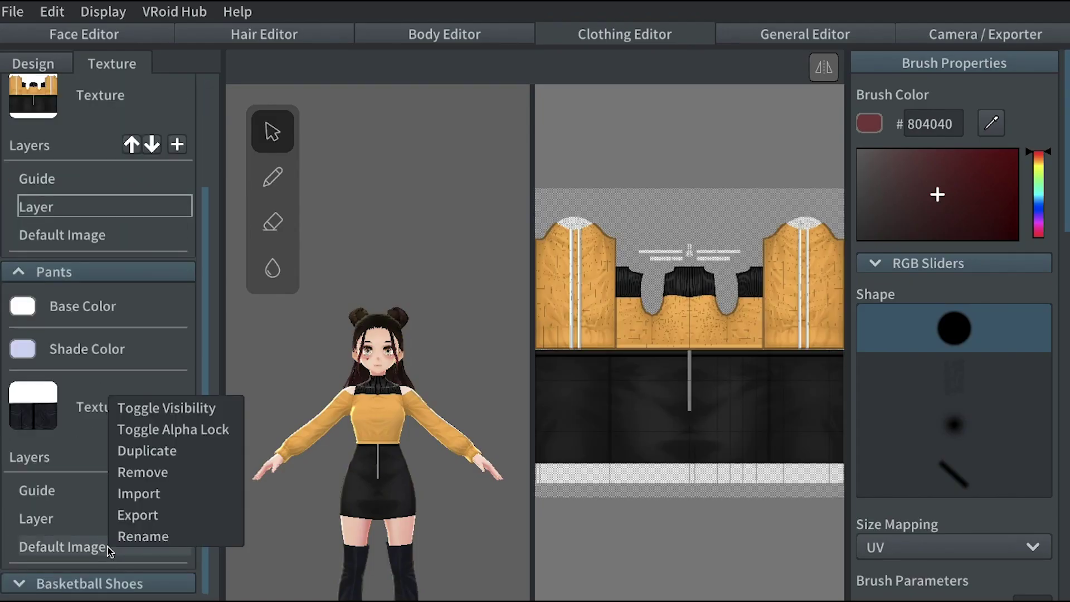
{"action": "left_click", "coordinate": [171, 495]}
{"action": "left_click", "coordinate": [383, 164]}
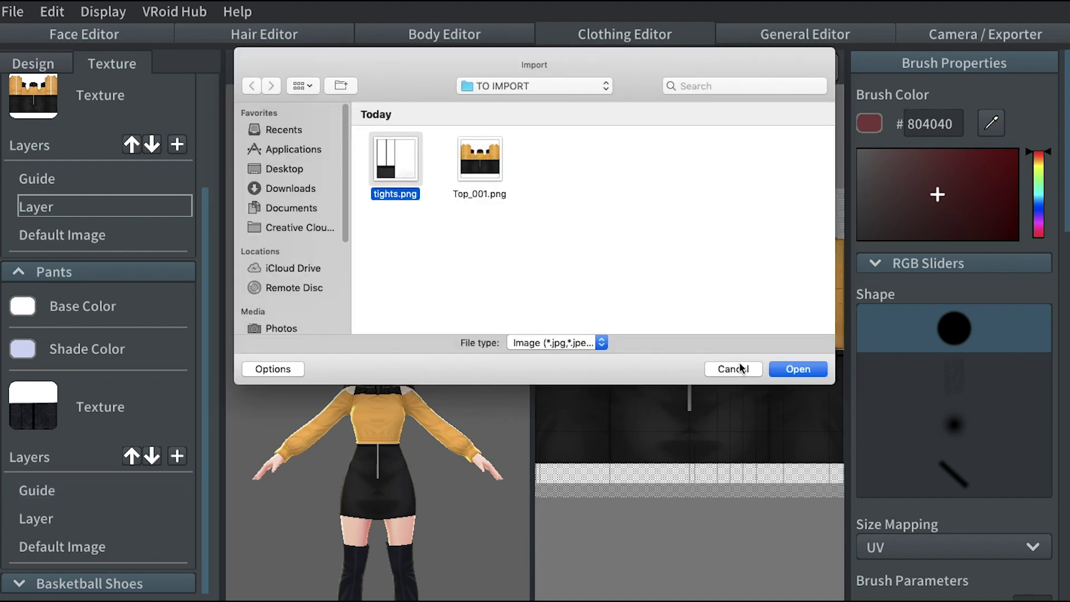
{"action": "left_click", "coordinate": [786, 370]}
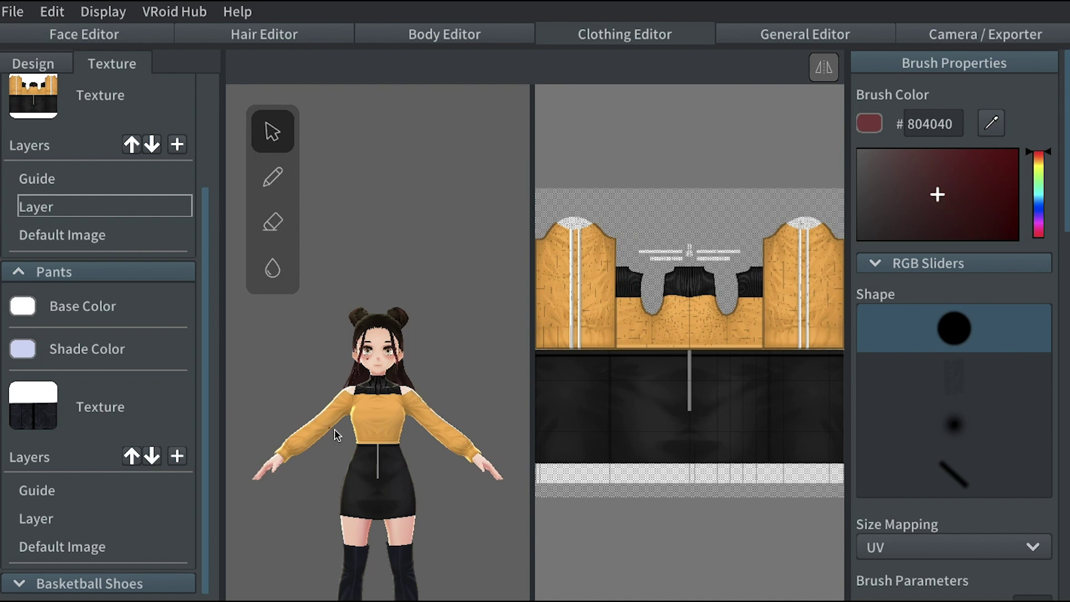
Select the pants Guide layer and view the avatar from behind.
{"action": "left_click", "coordinate": [108, 552]}
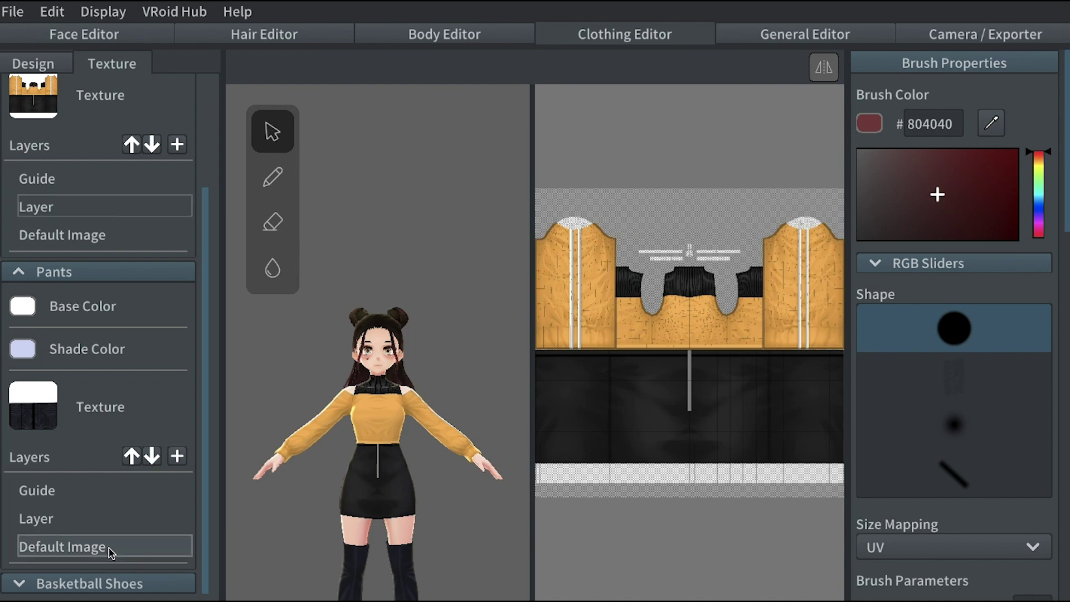
{"action": "right_click", "coordinate": [114, 552]}
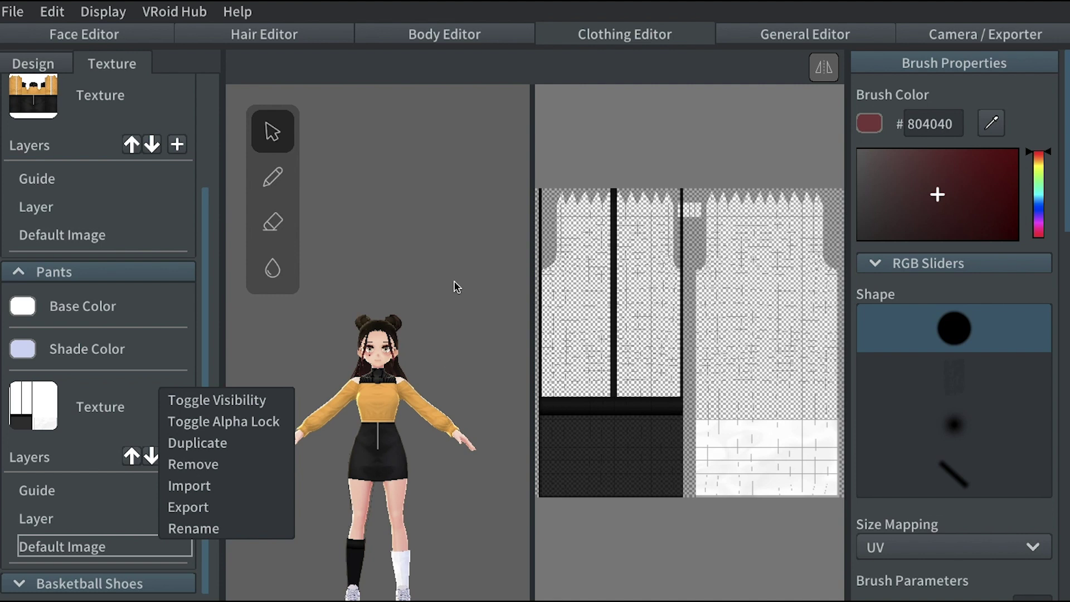
{"action": "right_click", "coordinate": [144, 544]}
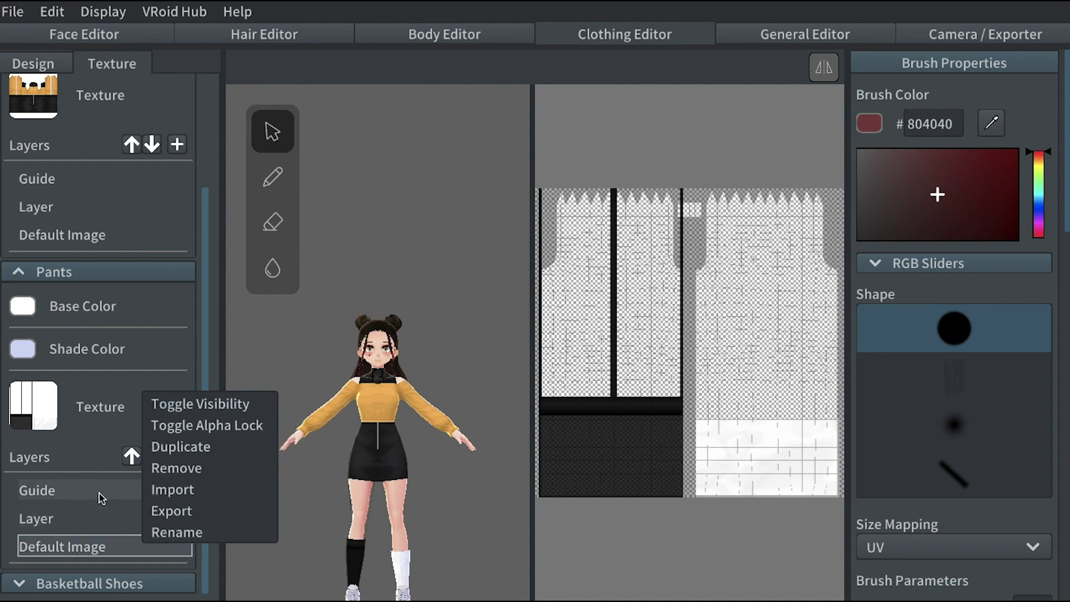
{"action": "left_click", "coordinate": [116, 542]}
{"action": "scroll", "coordinate": [360, 482], "scroll_direction": "down", "scroll_amount": 1}
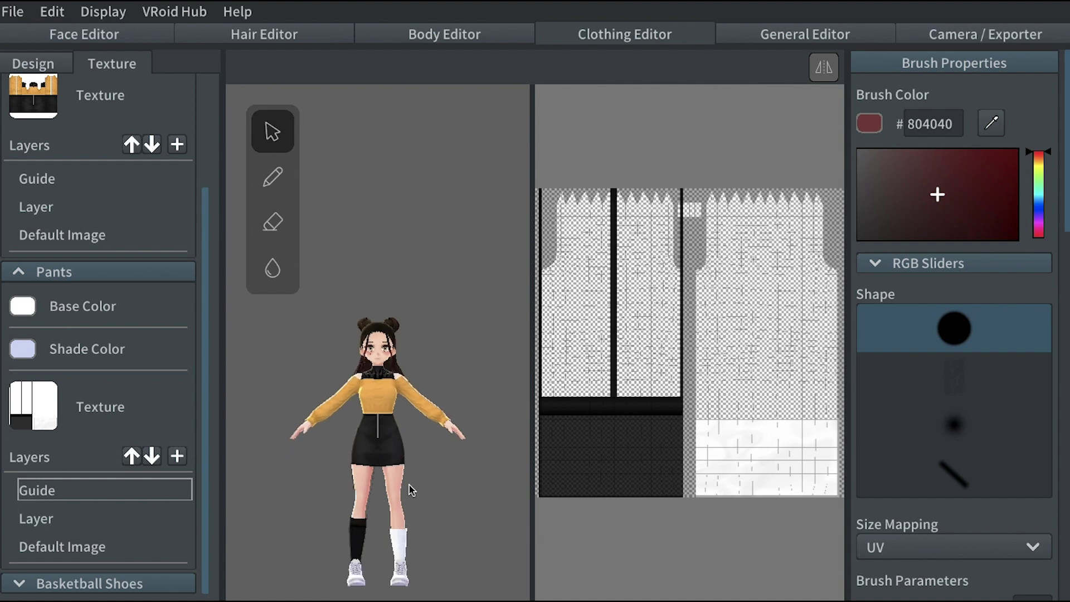
{"action": "scroll", "coordinate": [409, 489], "scroll_direction": "up", "scroll_amount": 1}
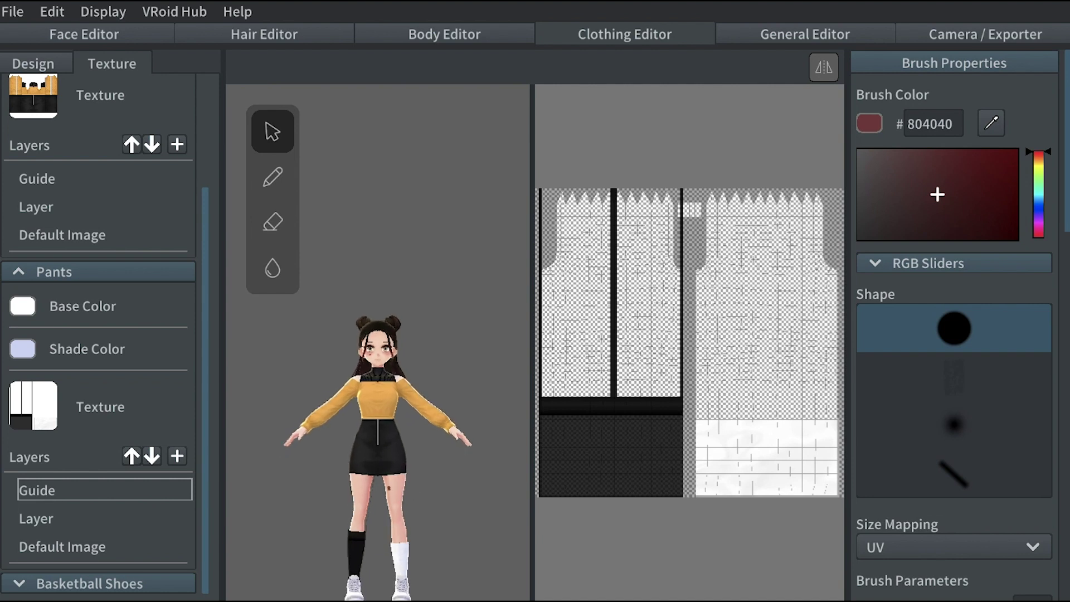
{"action": "left_click_drag", "start_coordinate": [409, 490], "coordinate": [543, 489]}
{"action": "scroll", "coordinate": [435, 528], "scroll_direction": "up", "scroll_amount": 2}
{"action": "scroll", "coordinate": [433, 527], "scroll_direction": "up", "scroll_amount": 2}
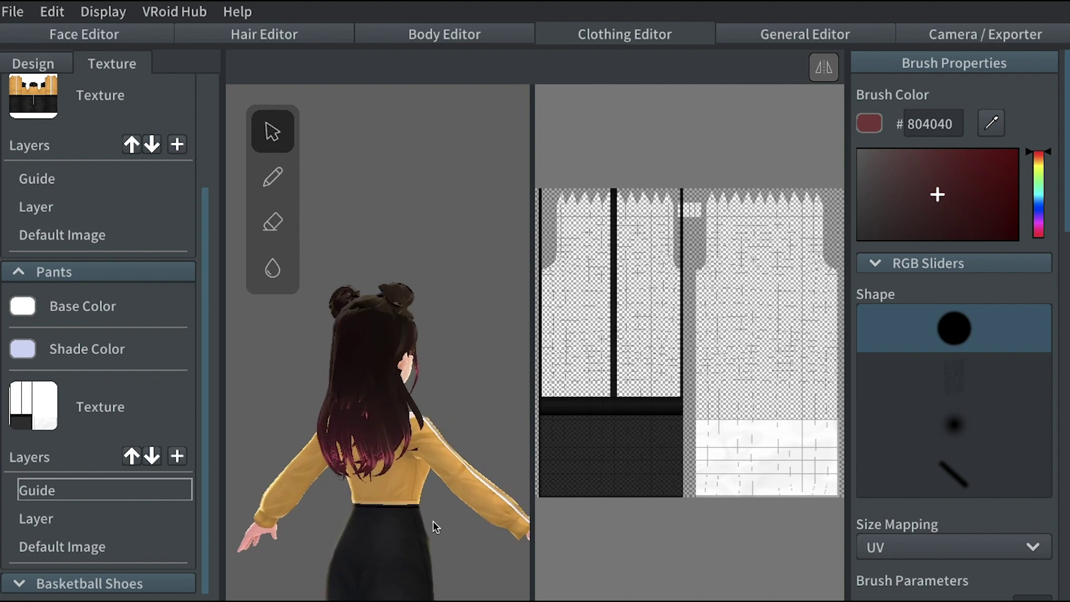
{"action": "scroll", "coordinate": [335, 521], "scroll_direction": "down", "scroll_amount": 3}
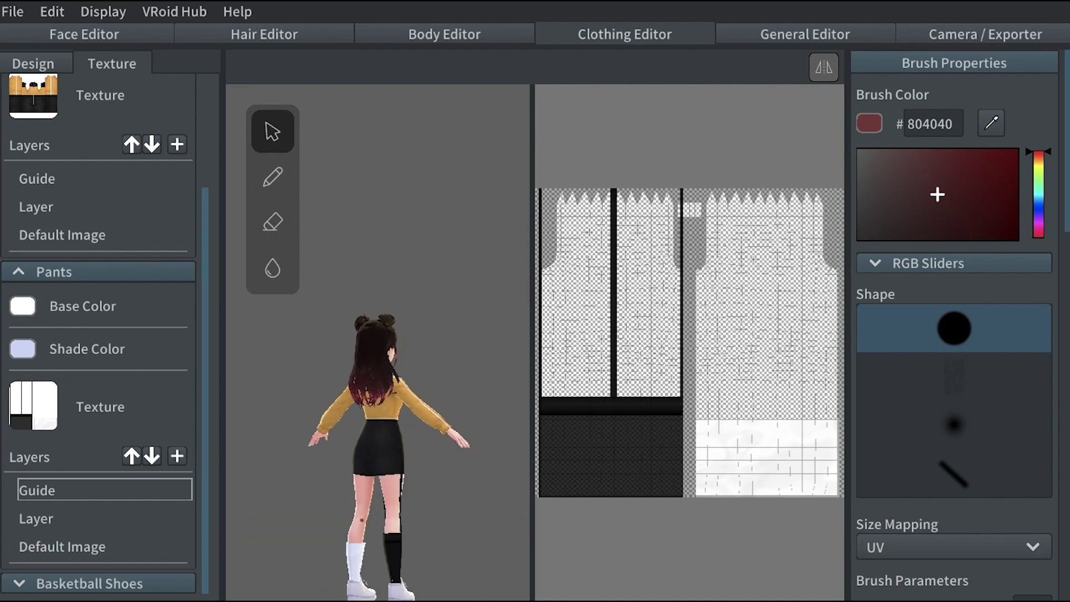
{"action": "scroll", "coordinate": [381, 351], "scroll_direction": "up", "scroll_amount": 1}
{"action": "scroll", "coordinate": [380, 351], "scroll_direction": "up", "scroll_amount": 2}
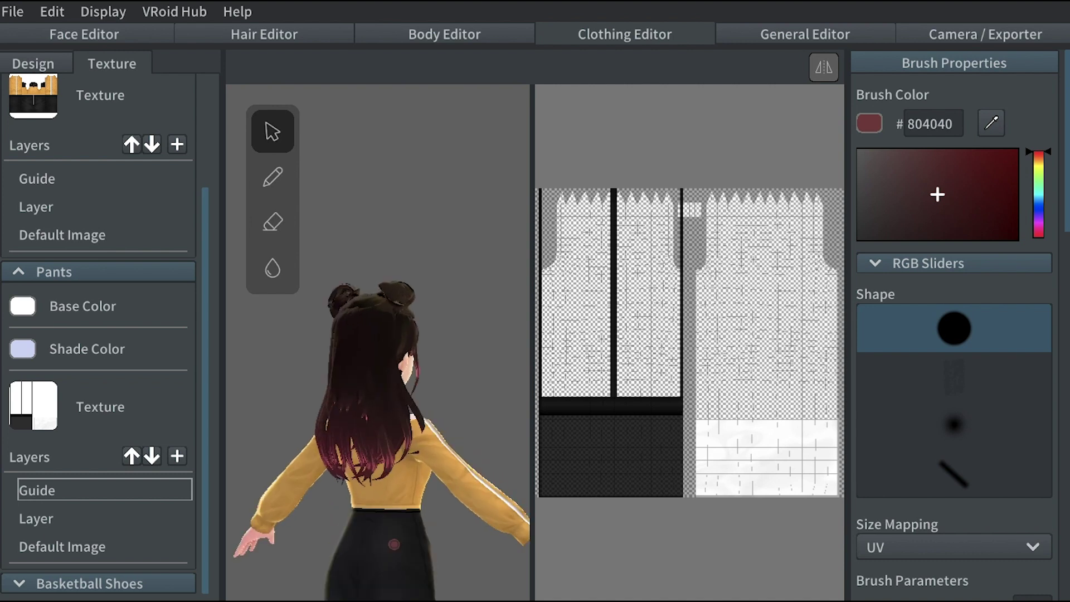
{"action": "scroll", "coordinate": [381, 442], "scroll_direction": "down", "scroll_amount": 3}
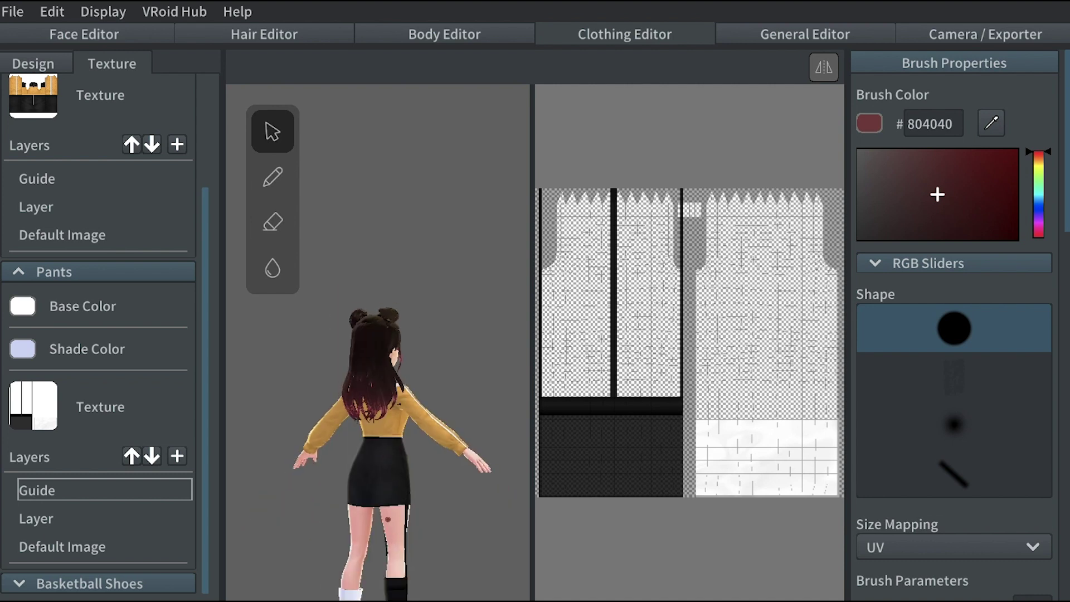